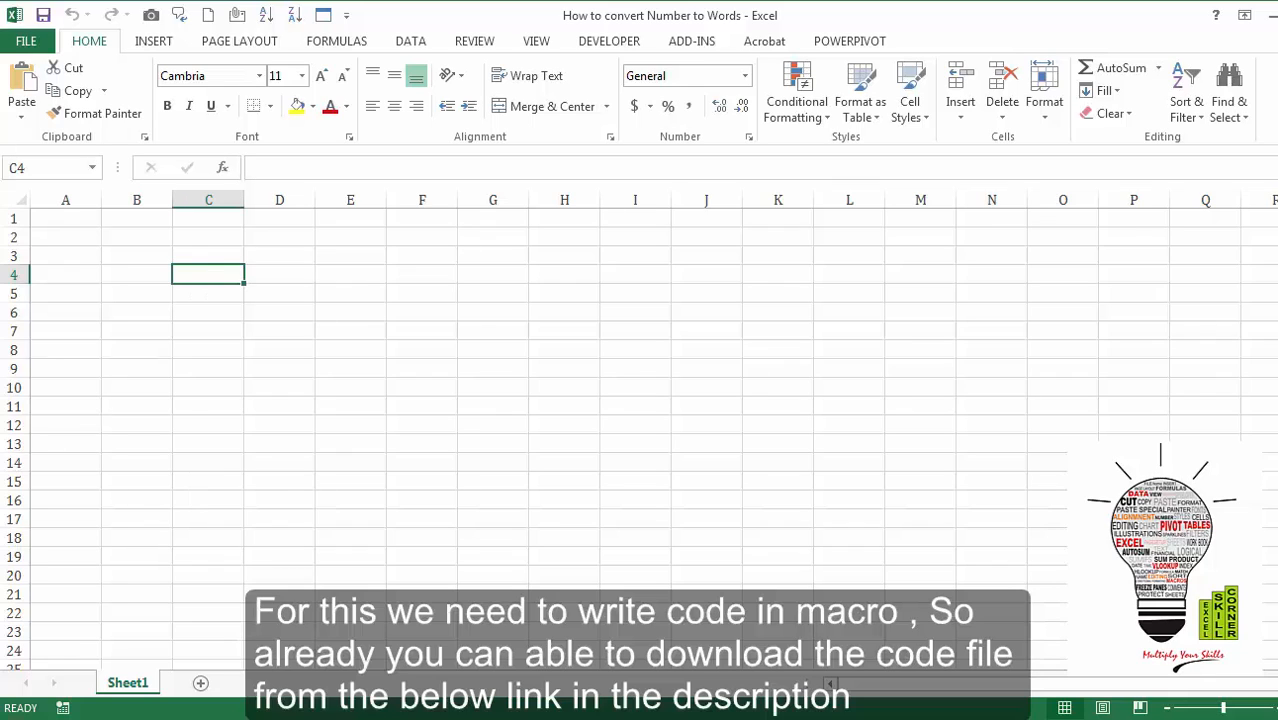
Open the recent text file Convert Number to word in Notepad, look through its code, and return to the workbook
click(25, 718)
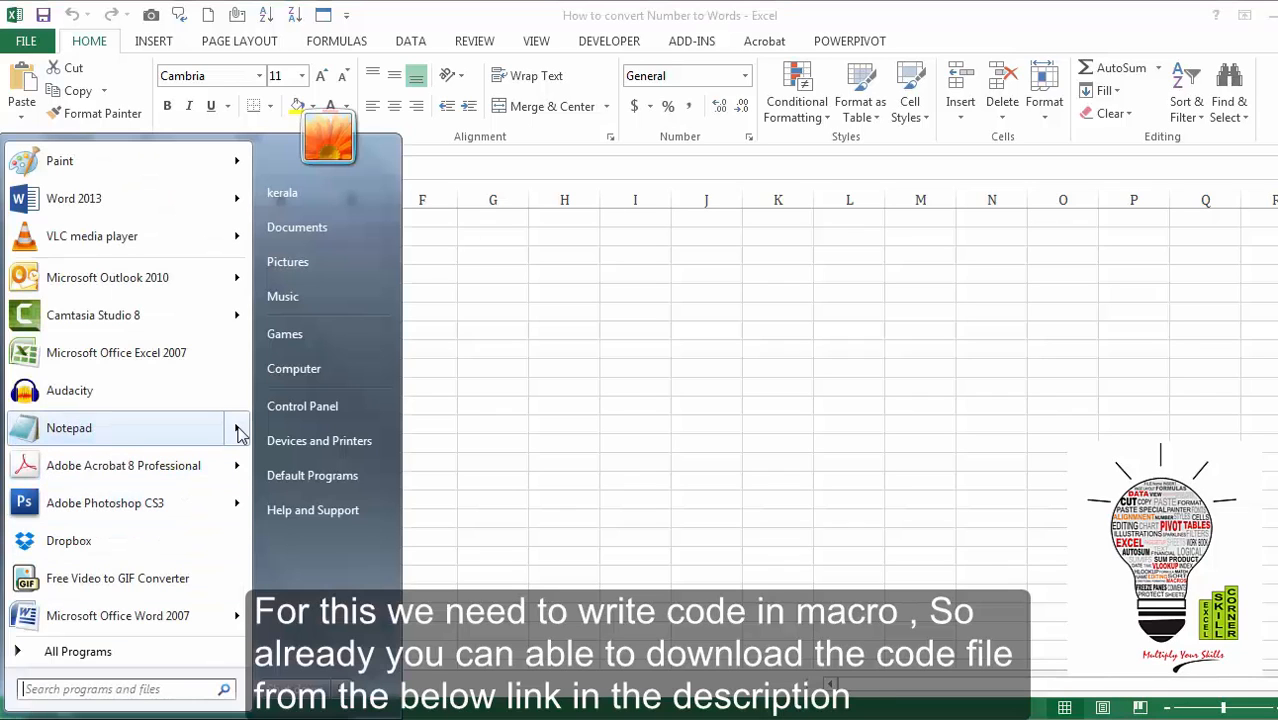
mouse_move(237, 428)
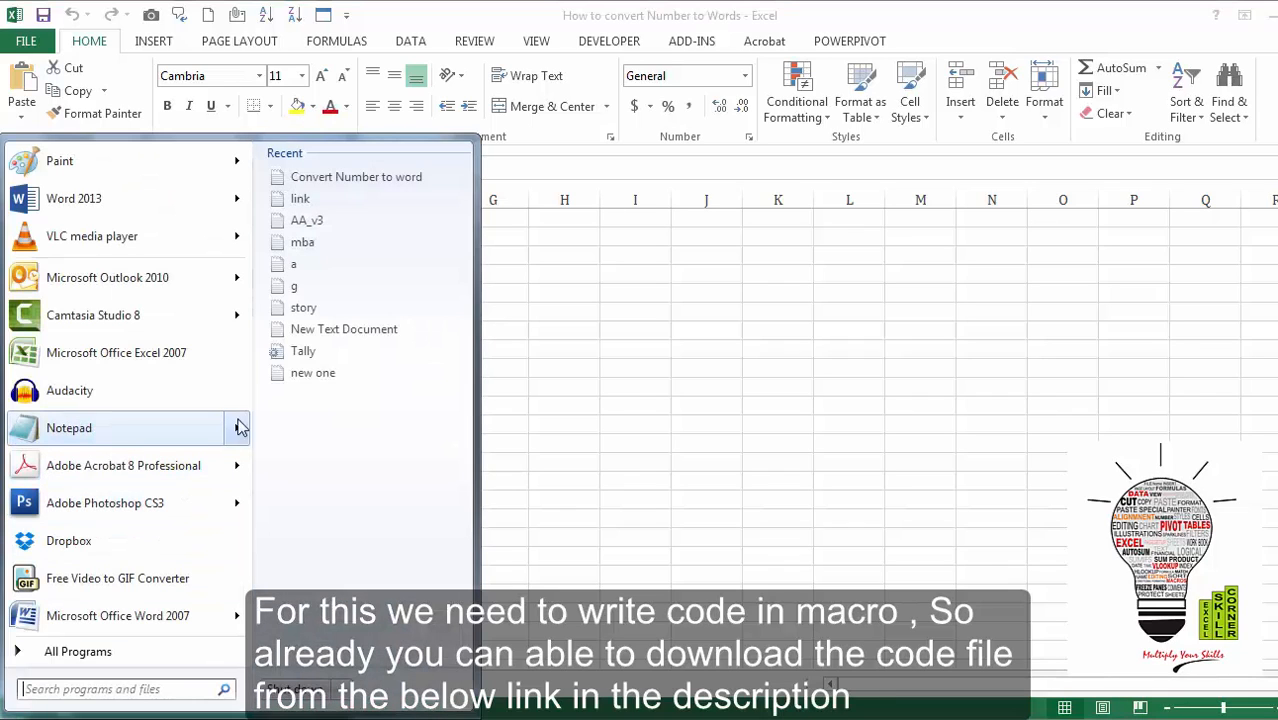
click(376, 178)
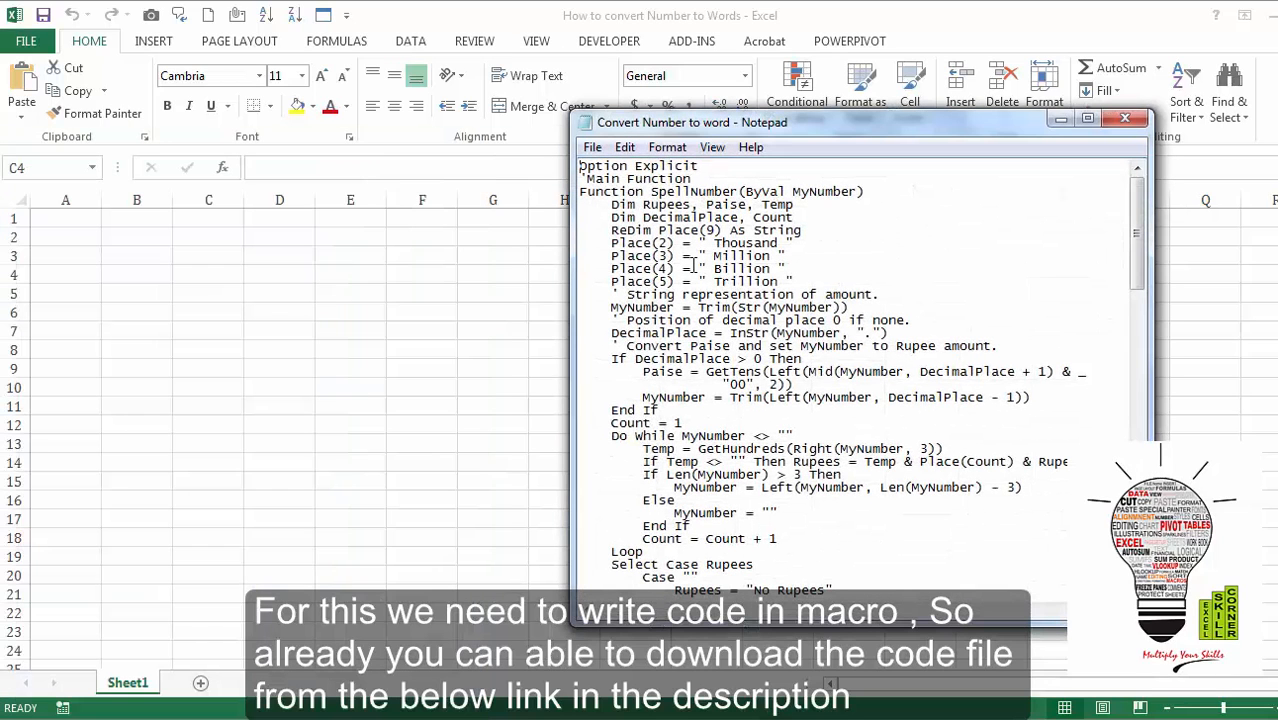
drag(1136, 235, 1110, 134)
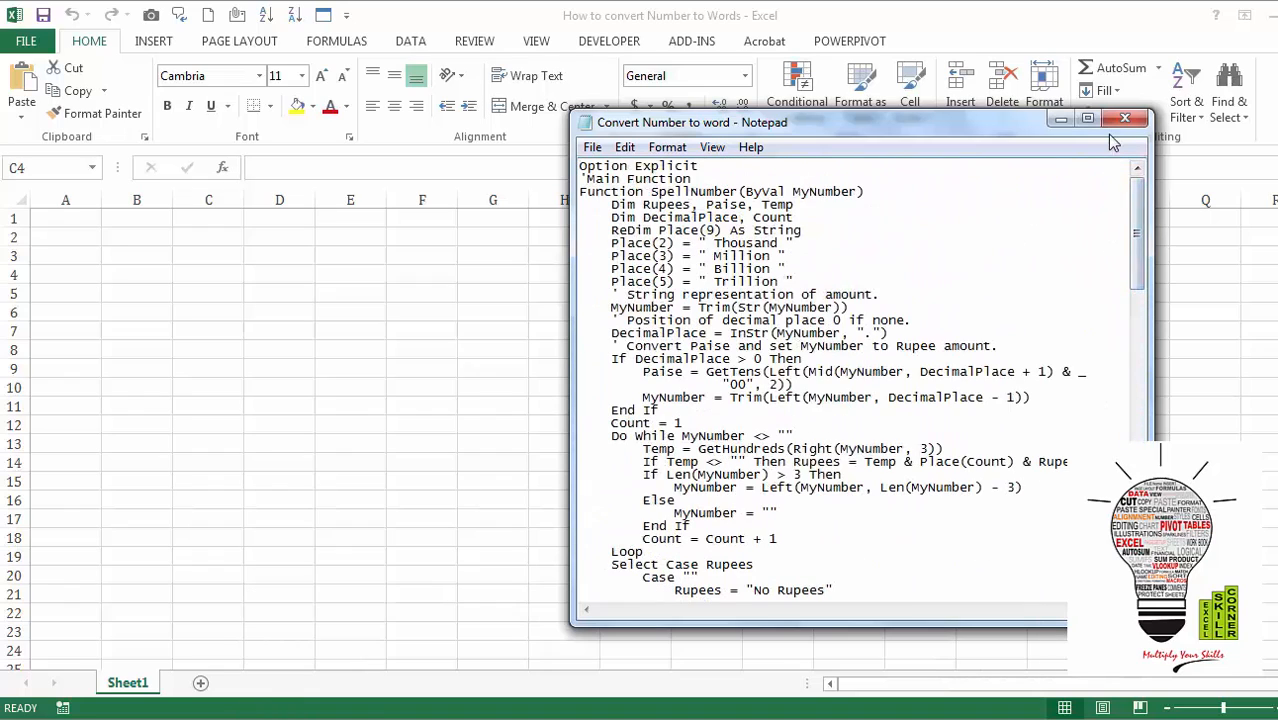
click(532, 371)
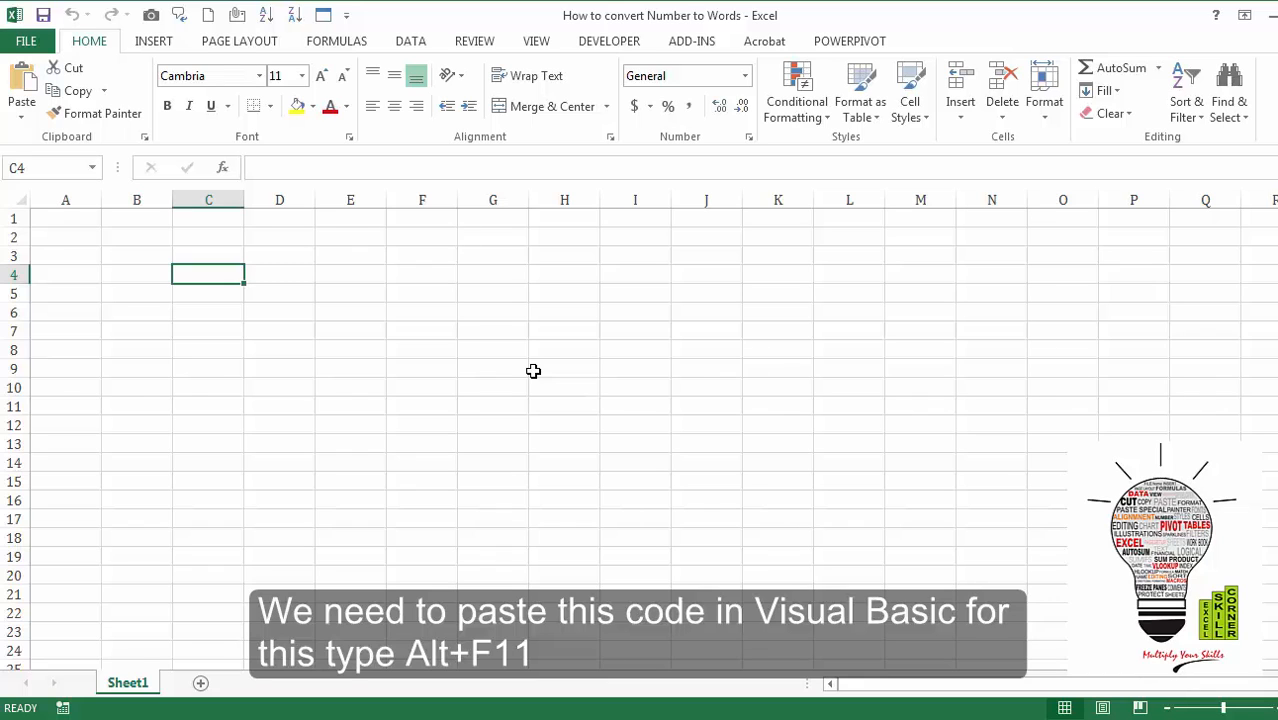
Open the Visual Basic editor, maximize it, and insert a new module in the How to convert Number to Words project
key(alt+F11)
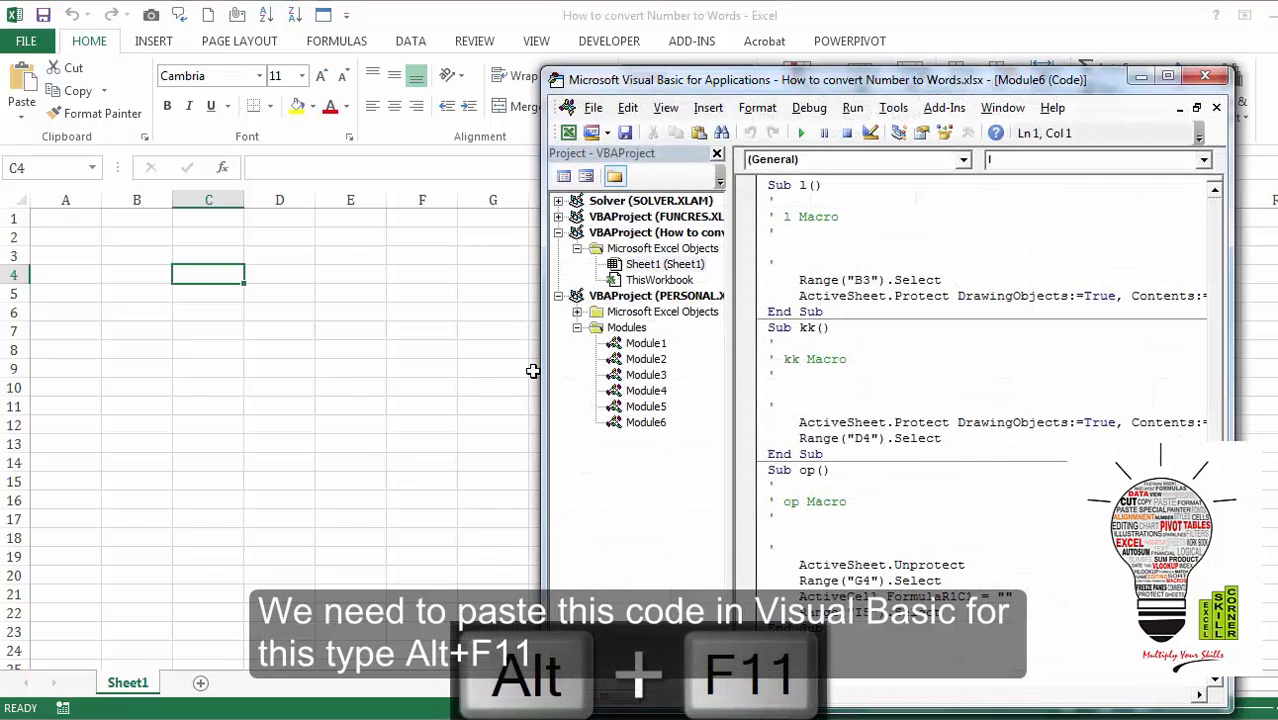
double_click(875, 82)
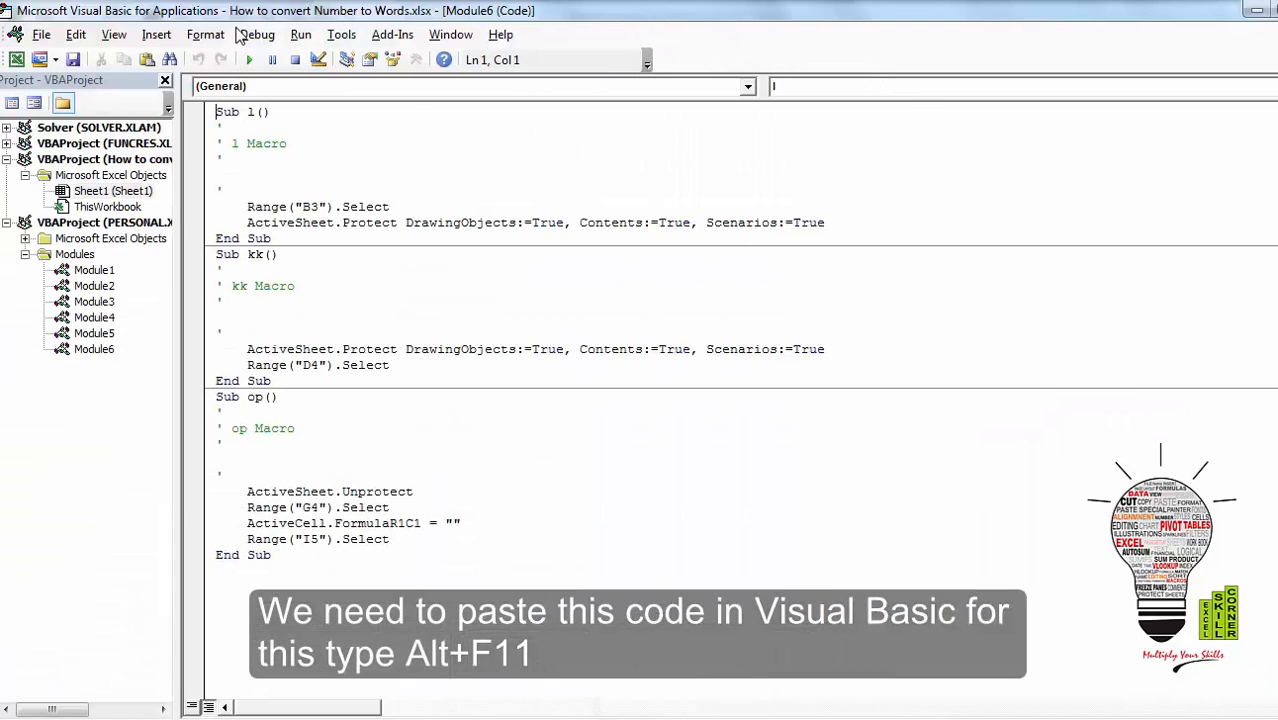
click(156, 34)
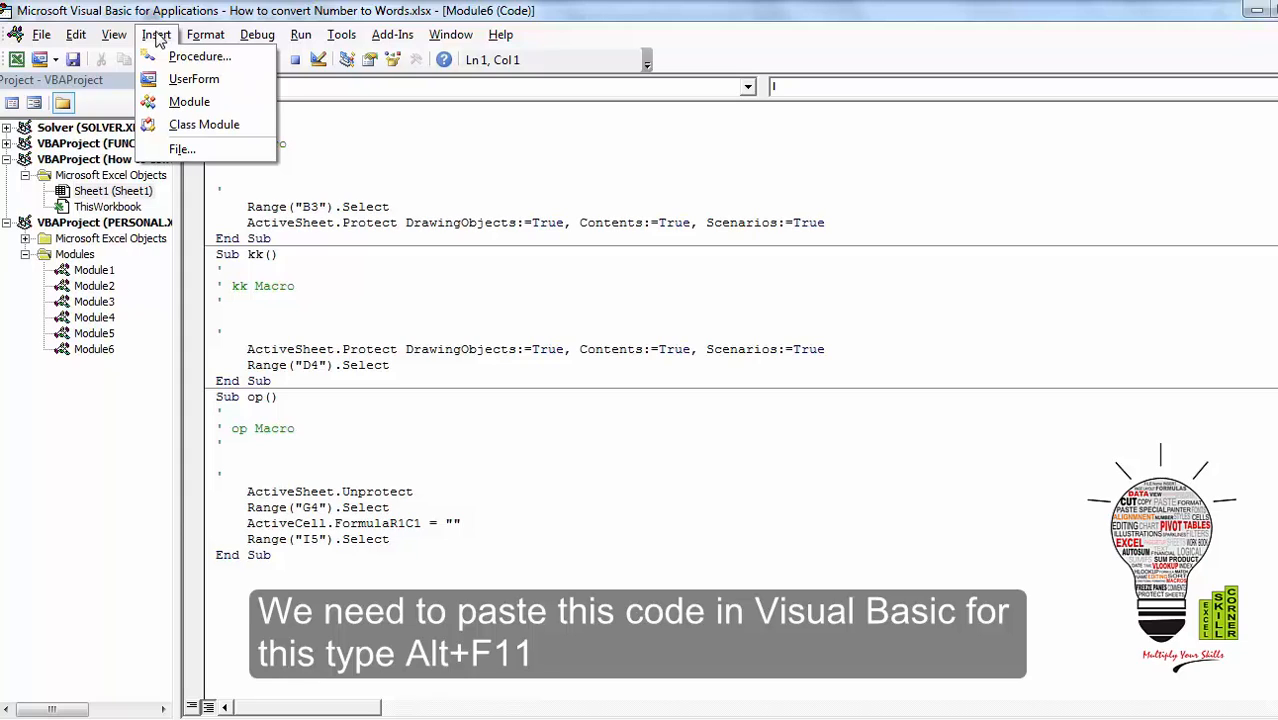
click(189, 102)
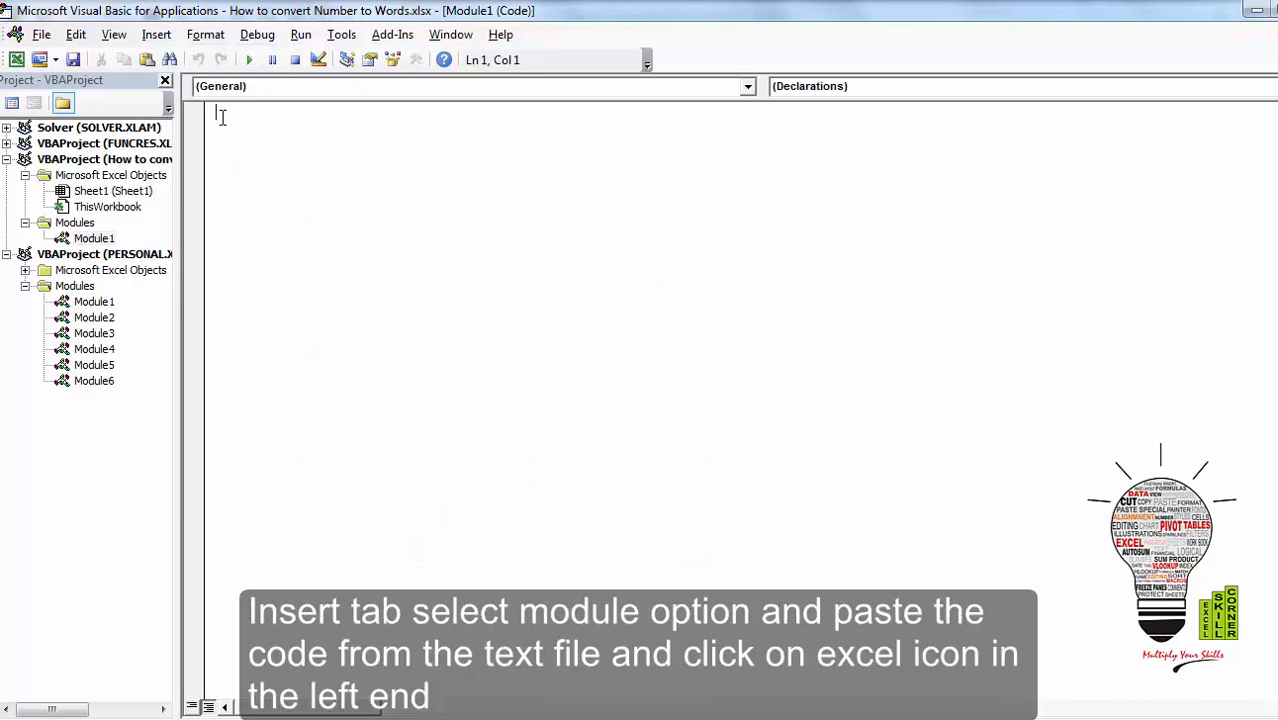
Copy the entire code from the Convert Number to word text file and paste it into the new module
key(alt+Tab)
key(alt+Tab)
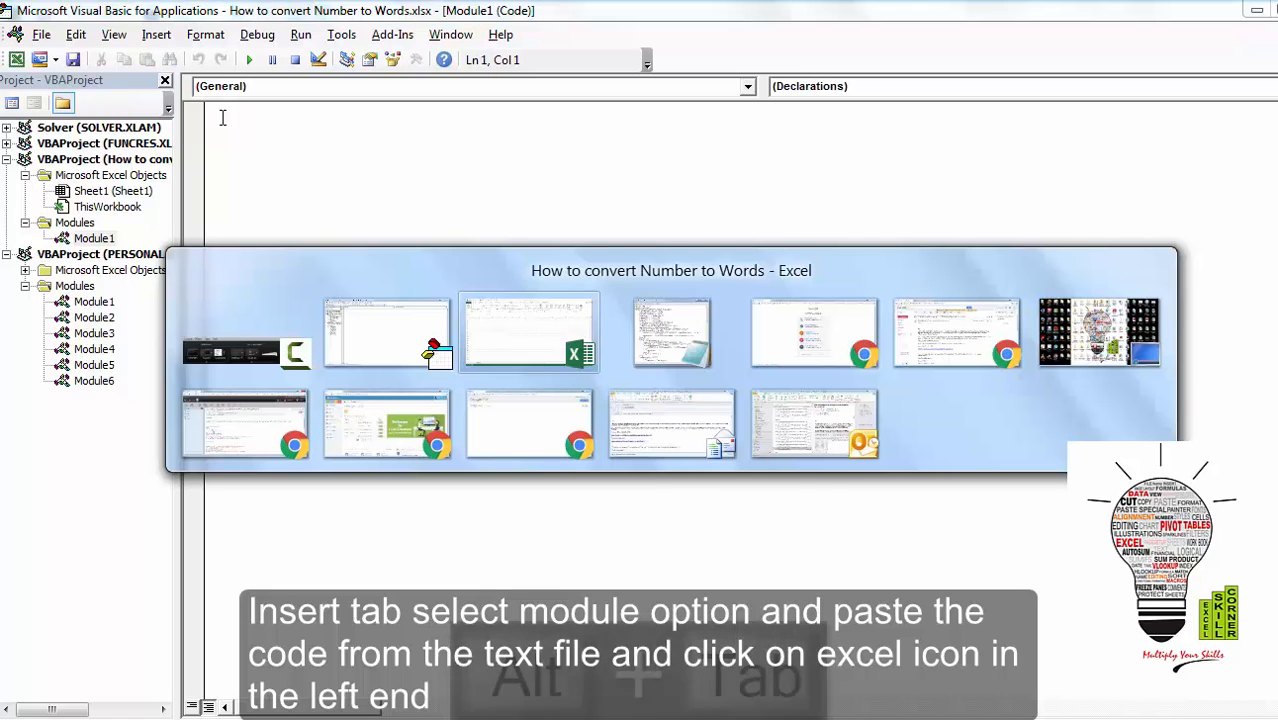
key(ctrl+a)
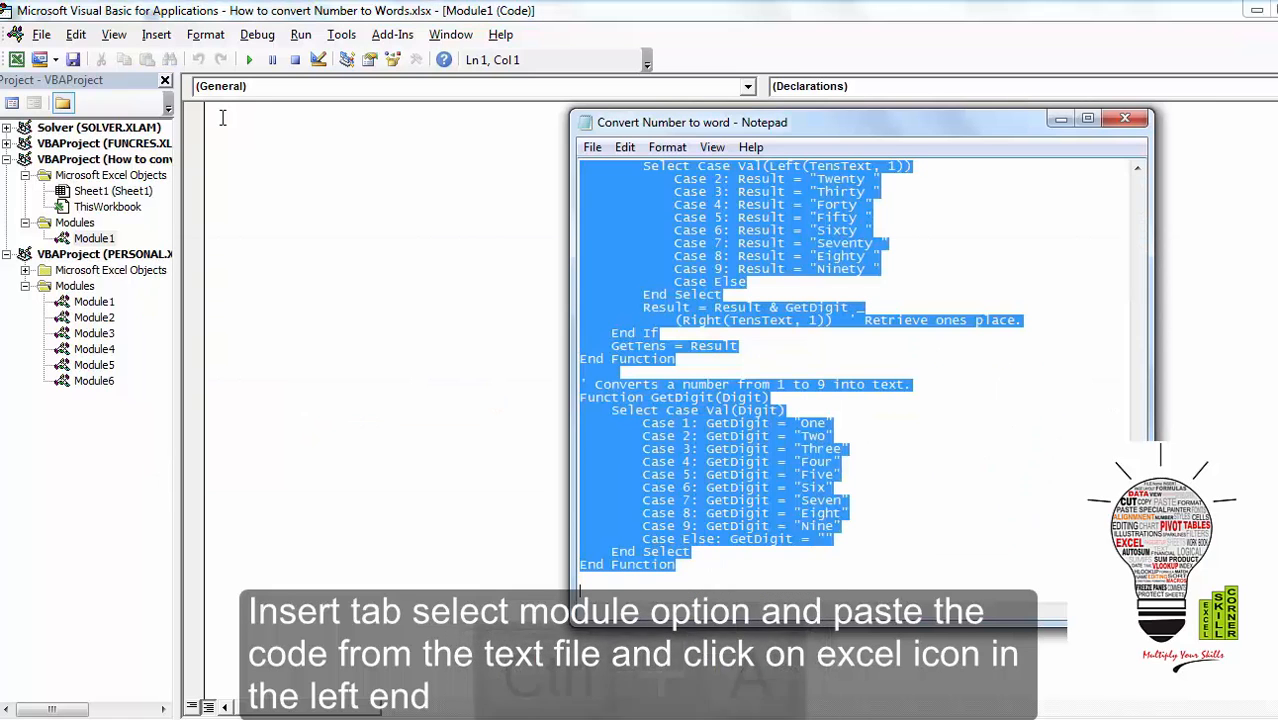
key(ctrl+c)
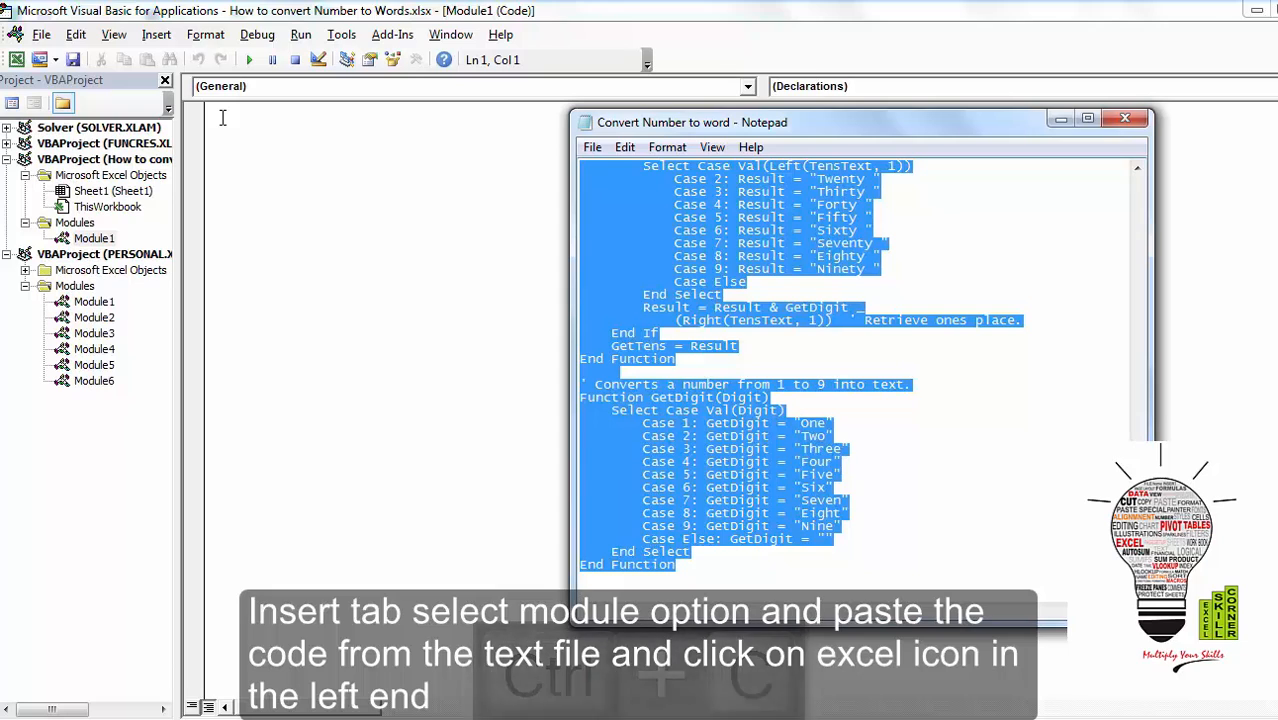
key(alt+Tab)
key(ctrl+v)
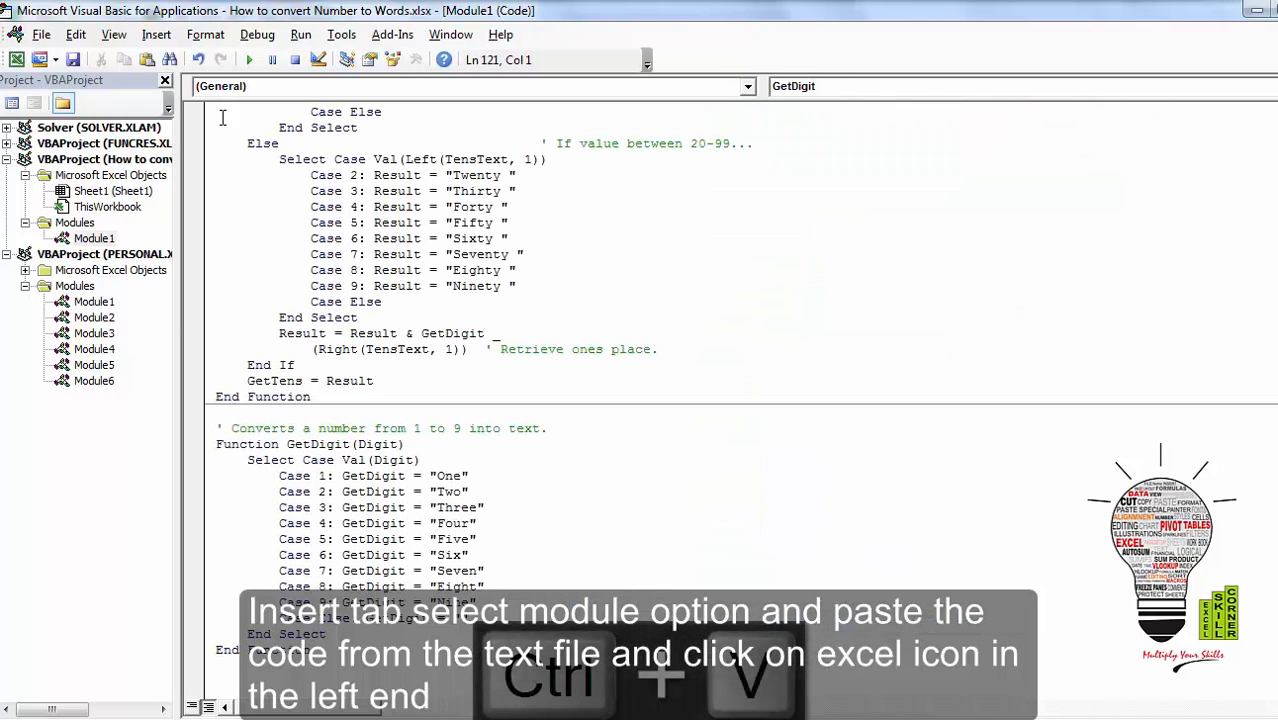
Return to the Excel worksheet and enter 10 in cell B3
click(16, 60)
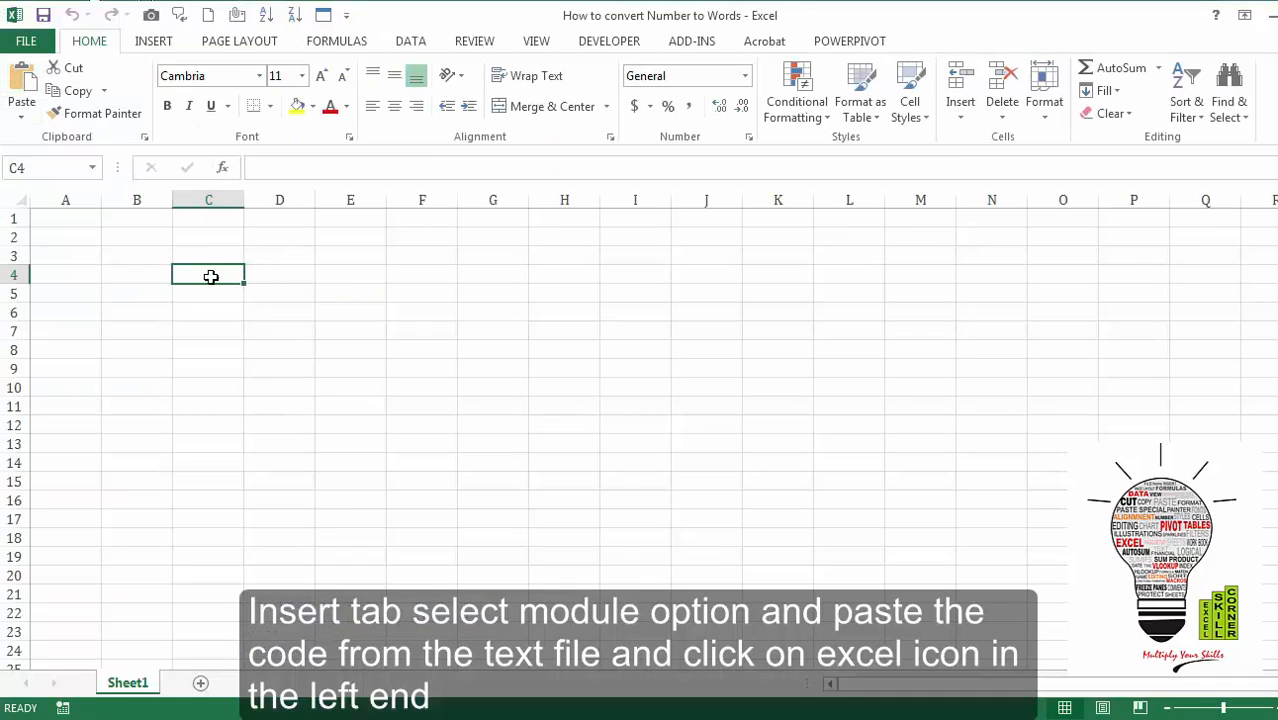
click(168, 254)
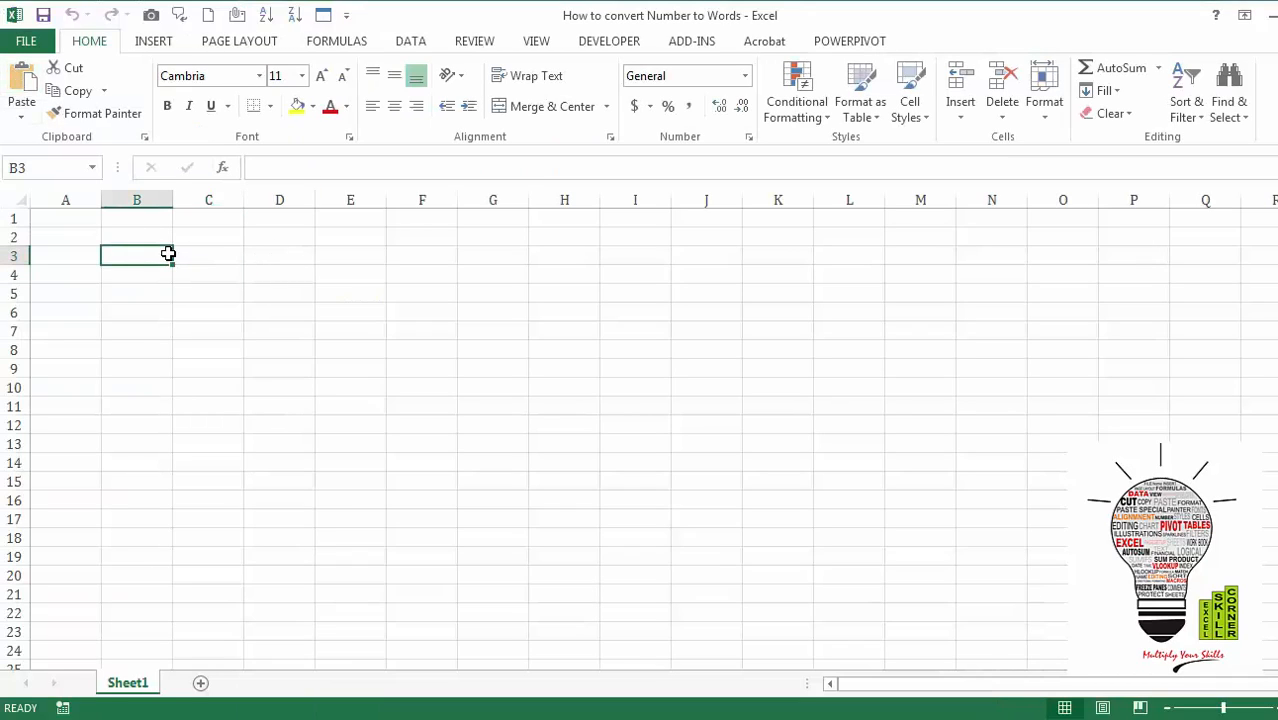
text(10)
key(Return)
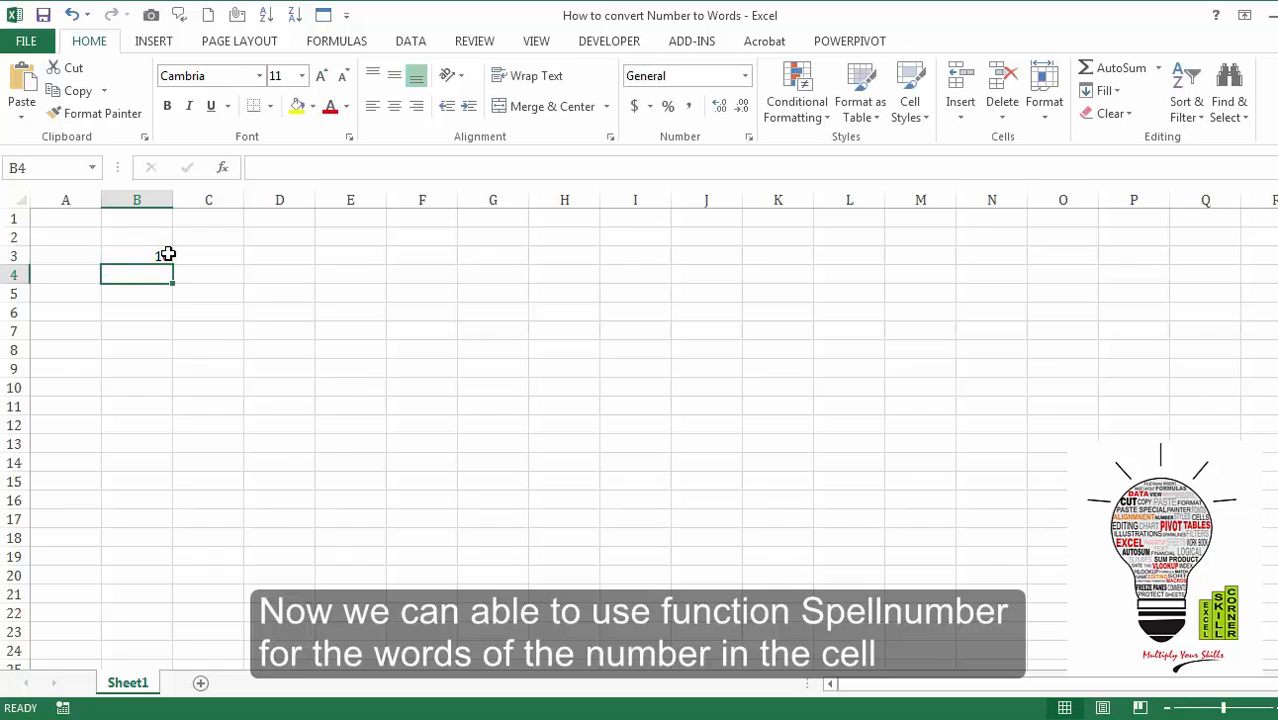
Enter the formula =SpellNumber(B3) in cell B4 to spell out the number above it
text(=sp)
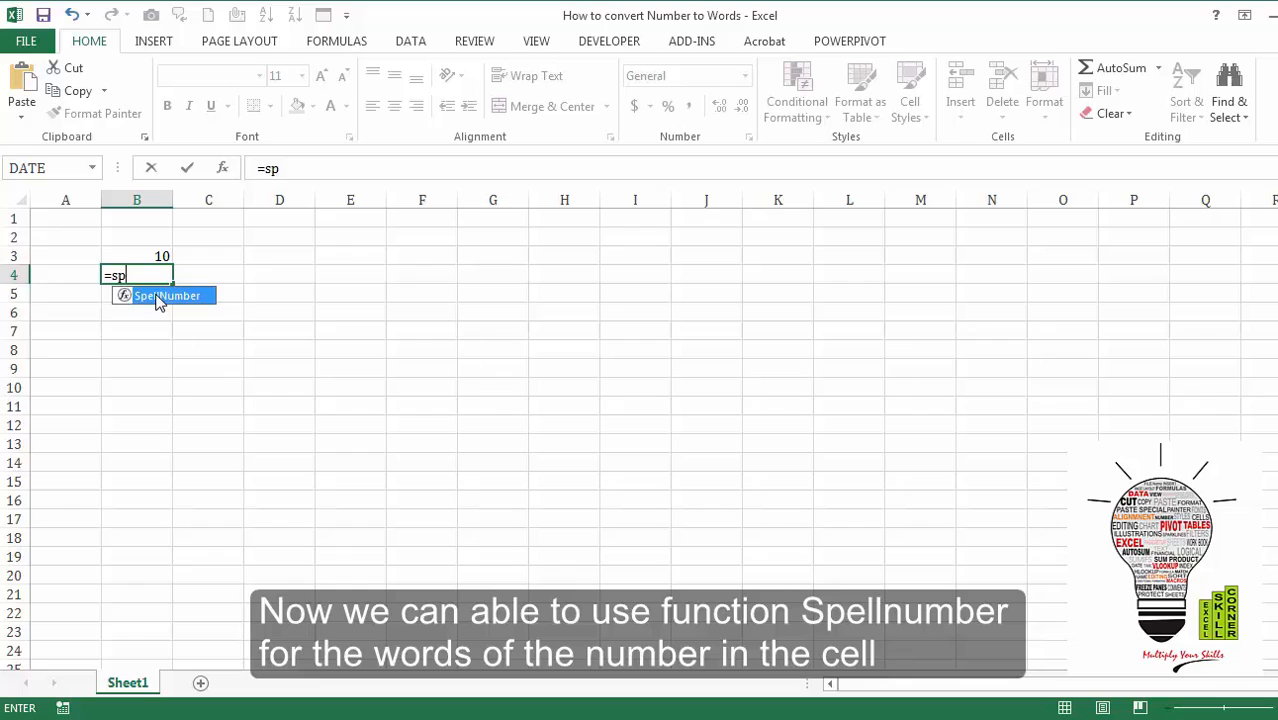
double_click(157, 297)
click(155, 255)
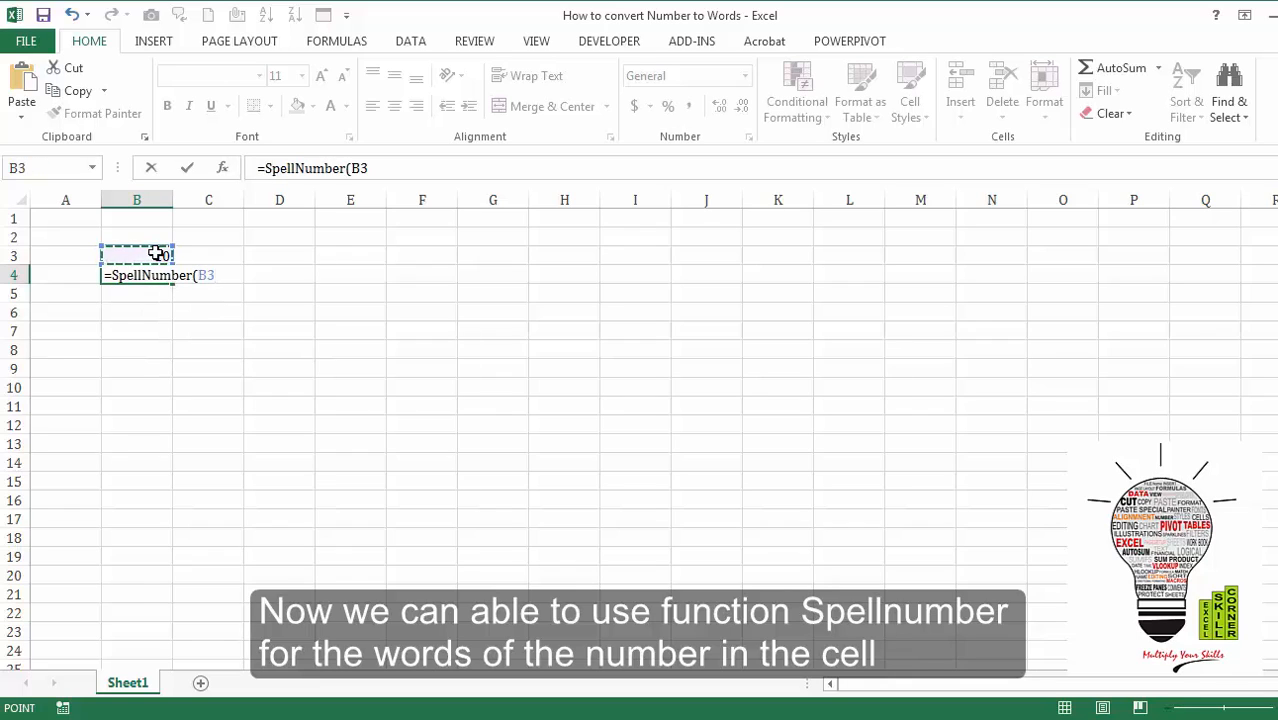
text())
key(Return)
key(Up)
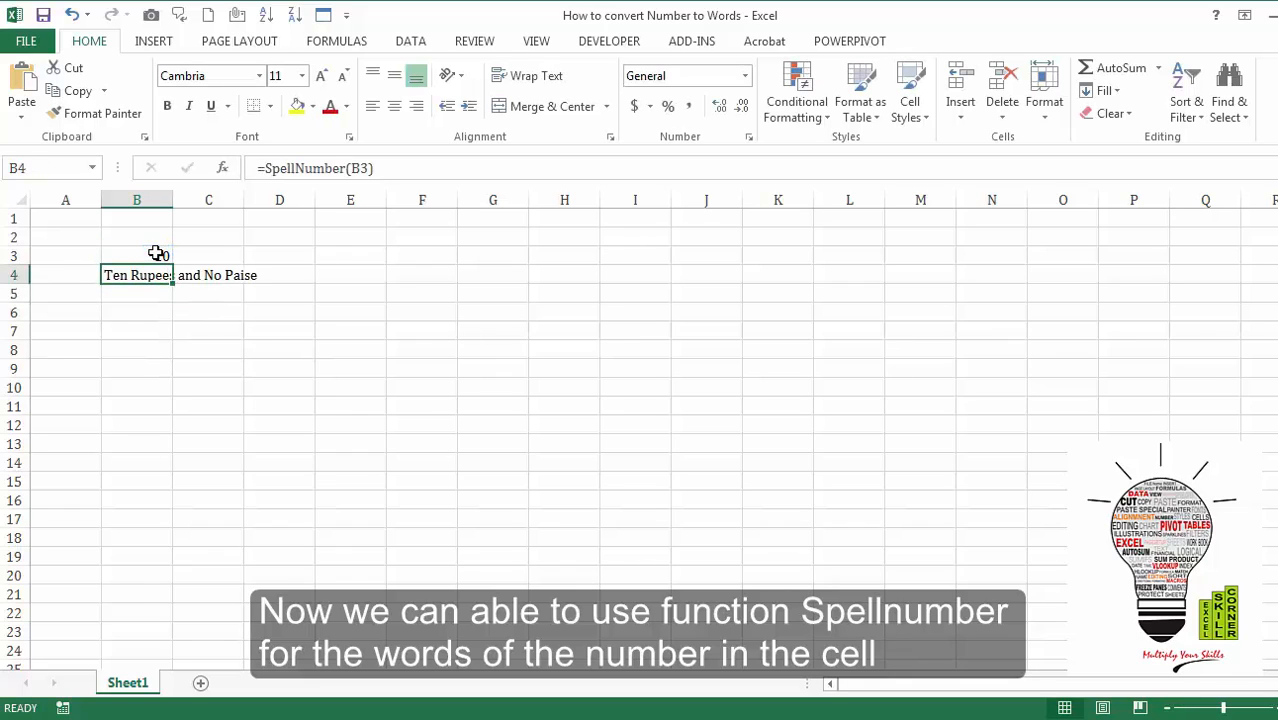
Edit the number in cell B3 to 10.50 to test the formula with a decimal amount
key(Up)
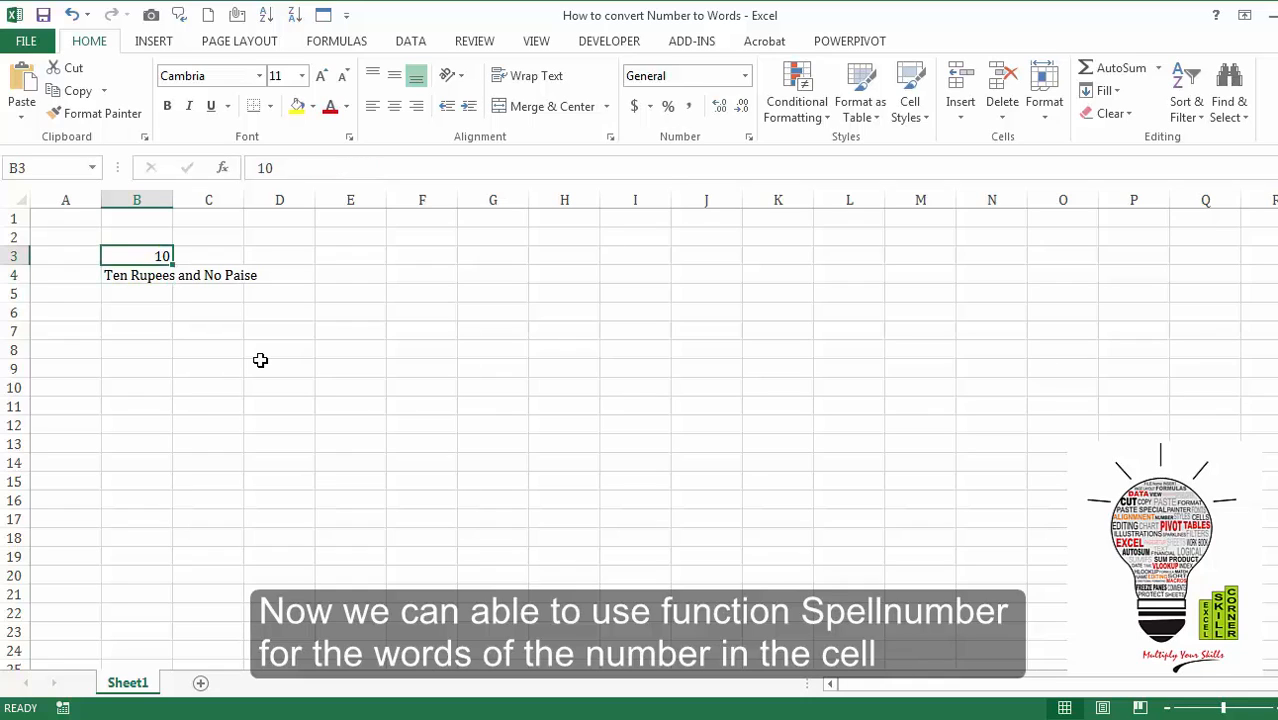
key(F2)
text(.50)
key(Return)
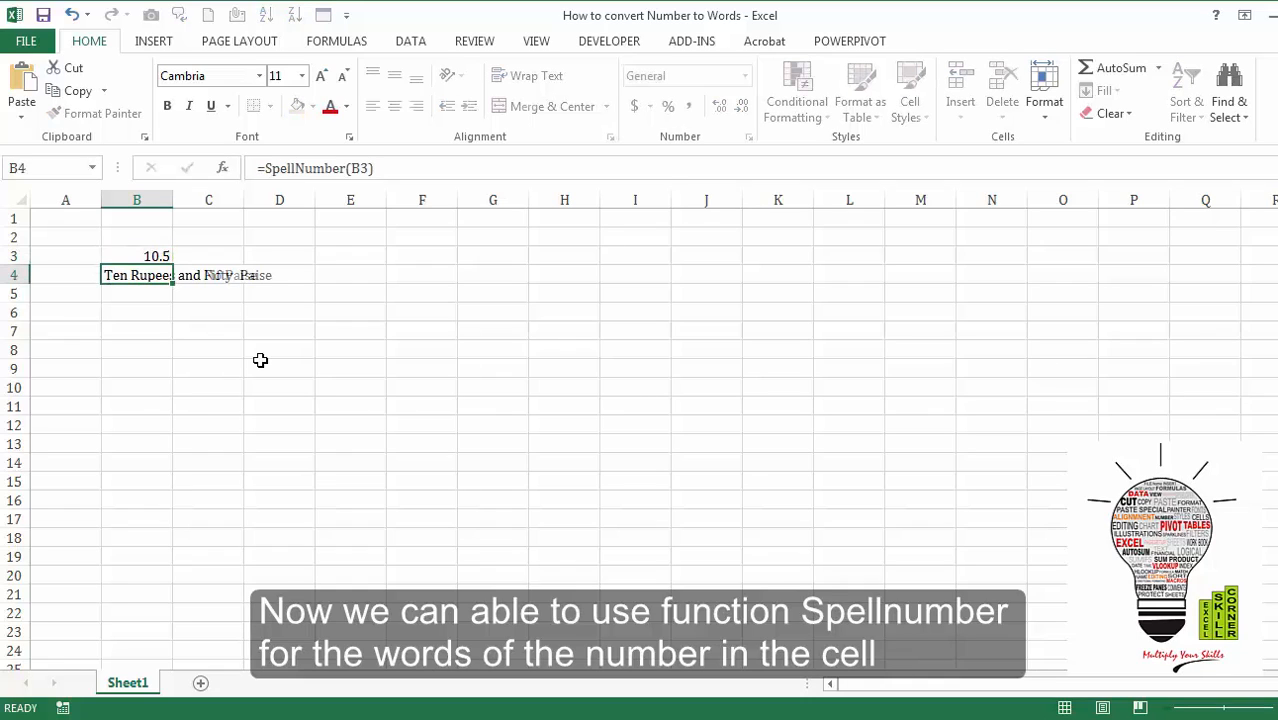
key(Up)
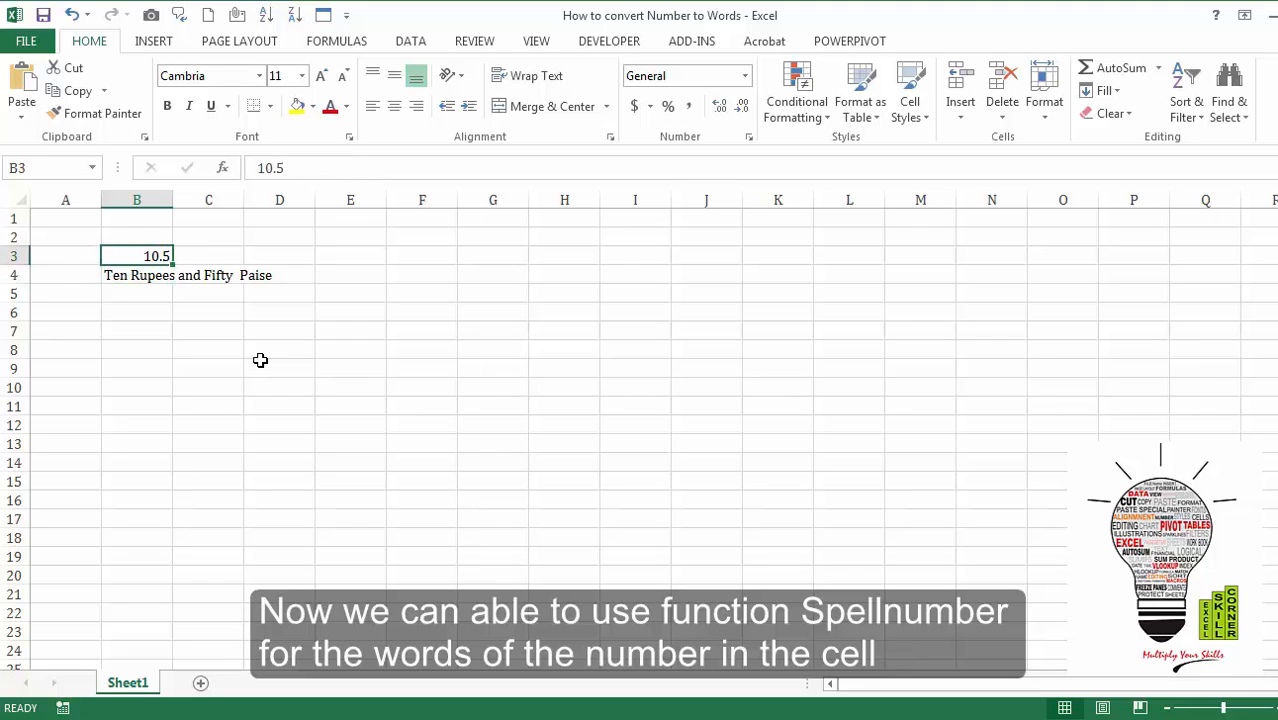
Enter 10 in cell E8 as a second number to convert
key(Down)
key(Down)
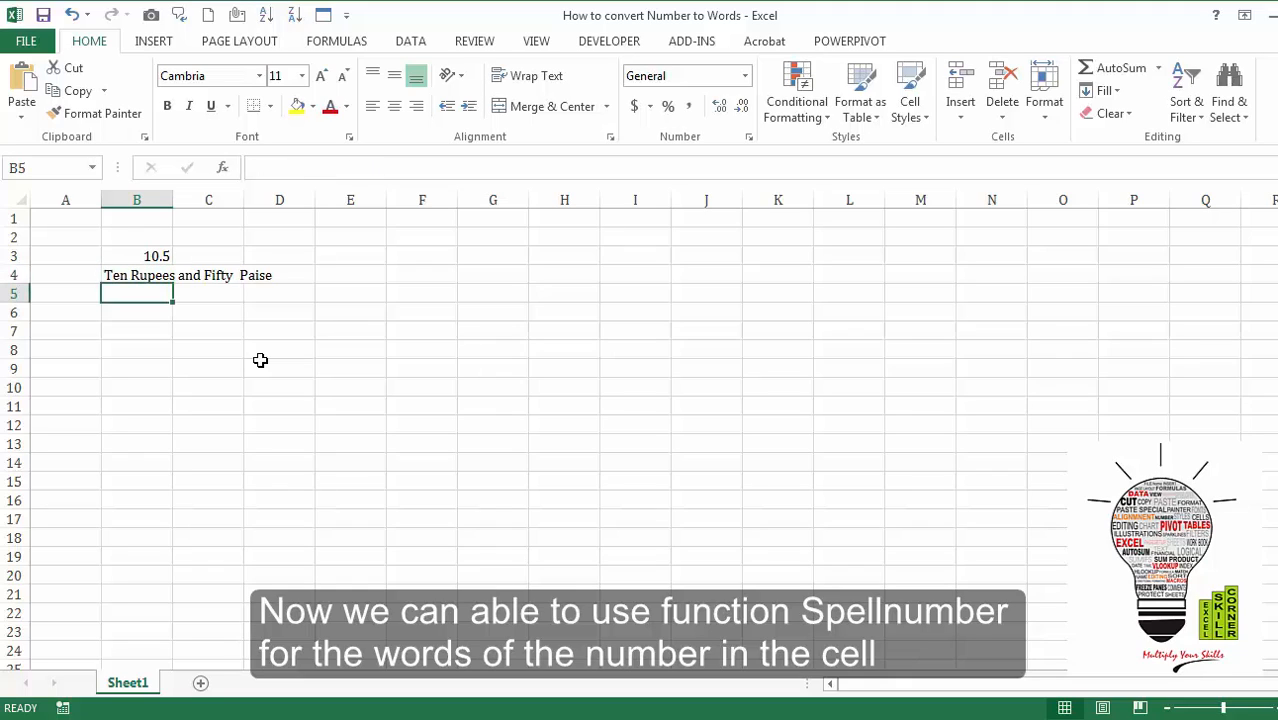
key(Down)
key(Down)
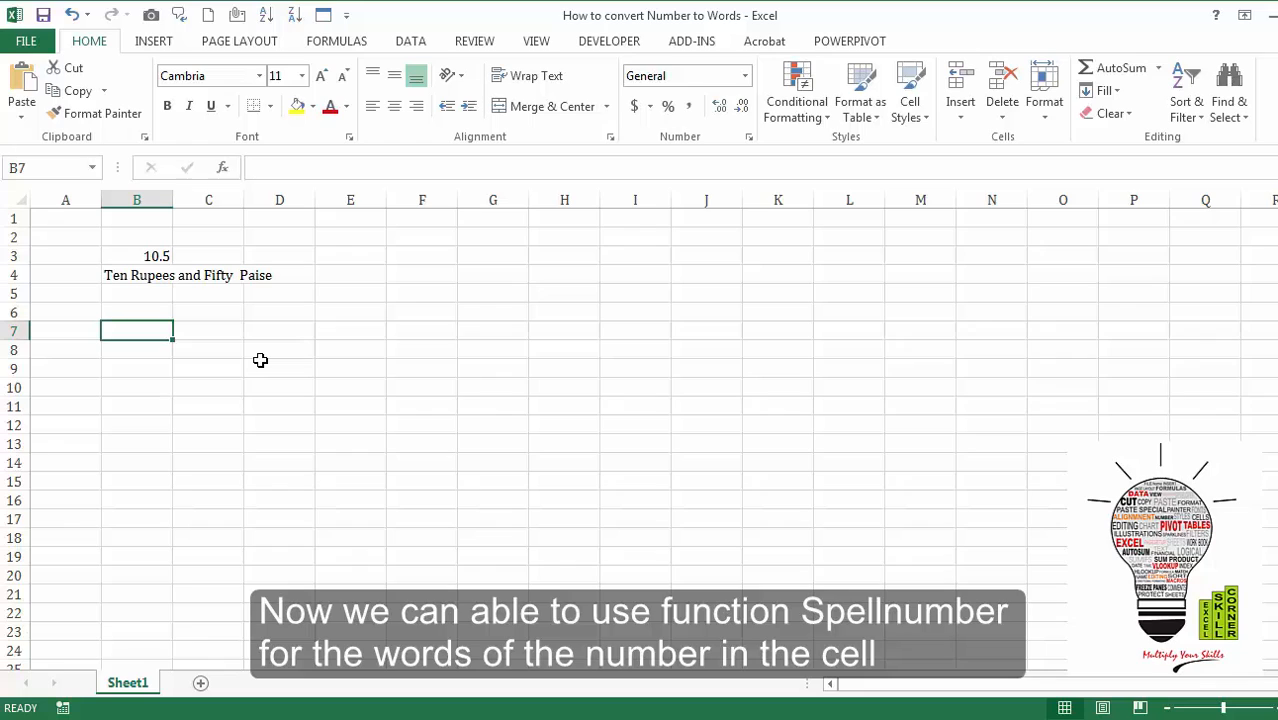
key(Right)
key(Right)
key(Down)
key(Right)
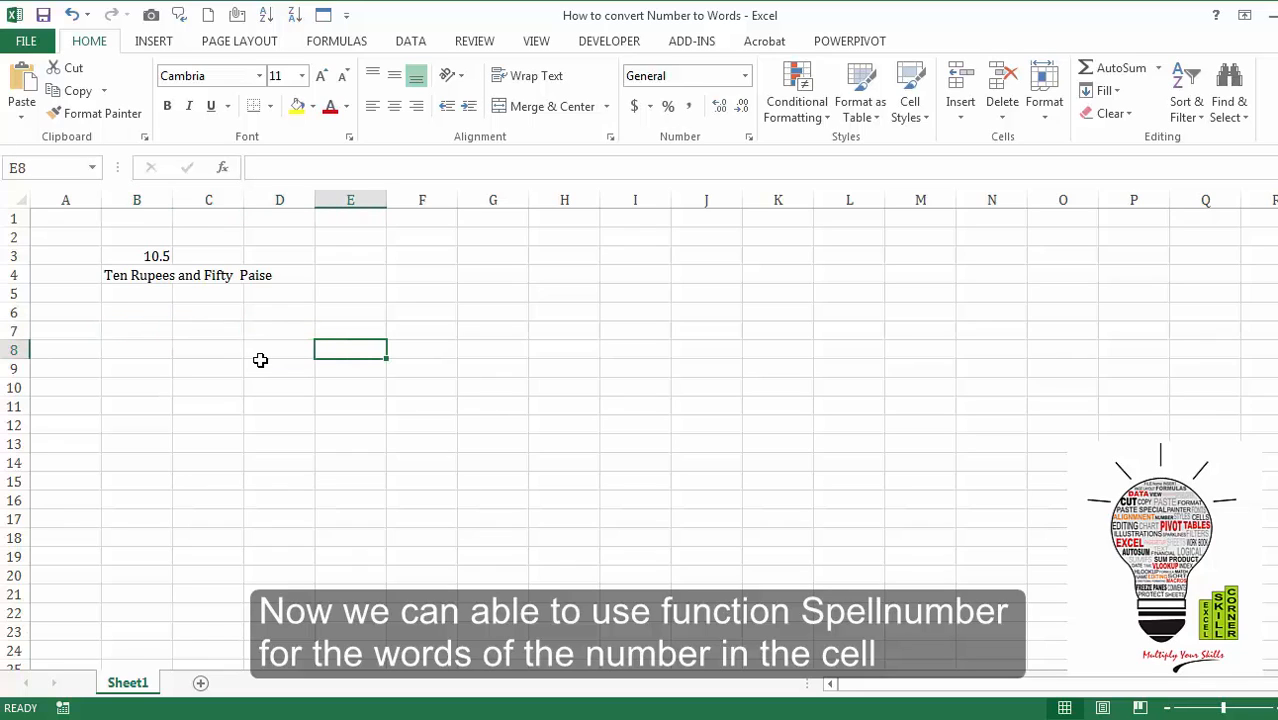
text(10)
key(Return)
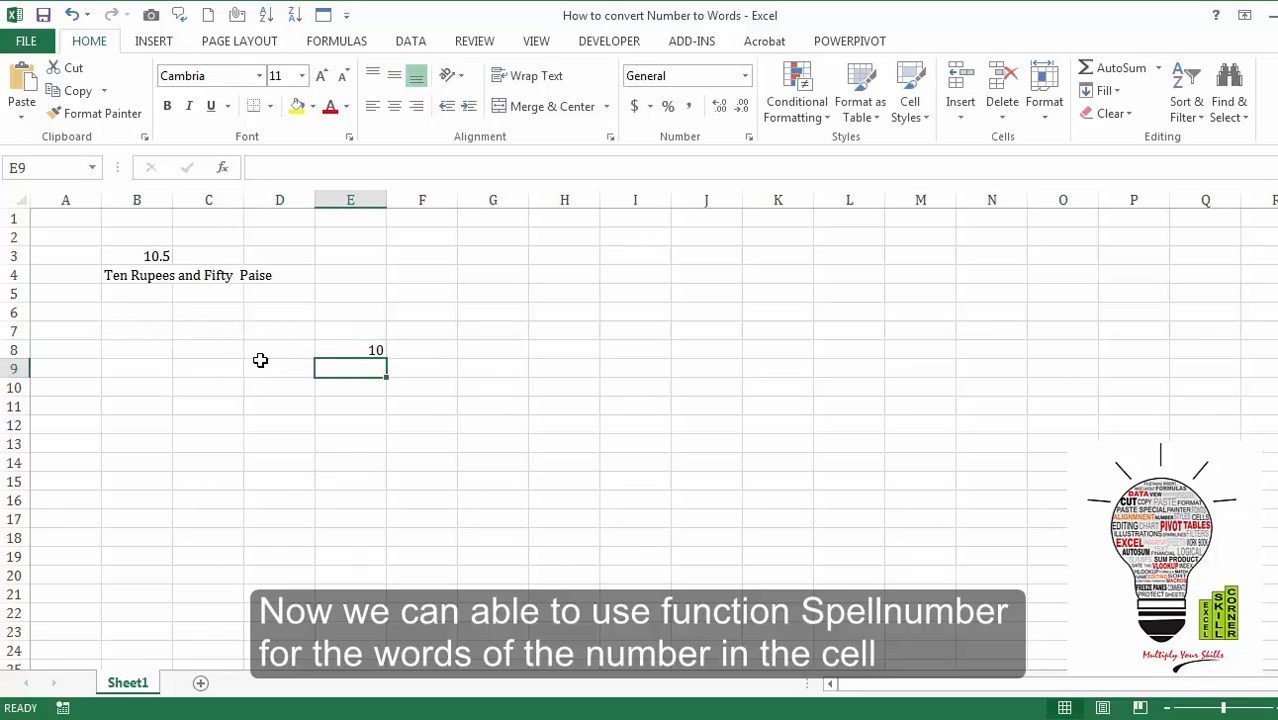
Enter a SpellNumber formula in cell E9 that refers to cell E8
text(=sp)
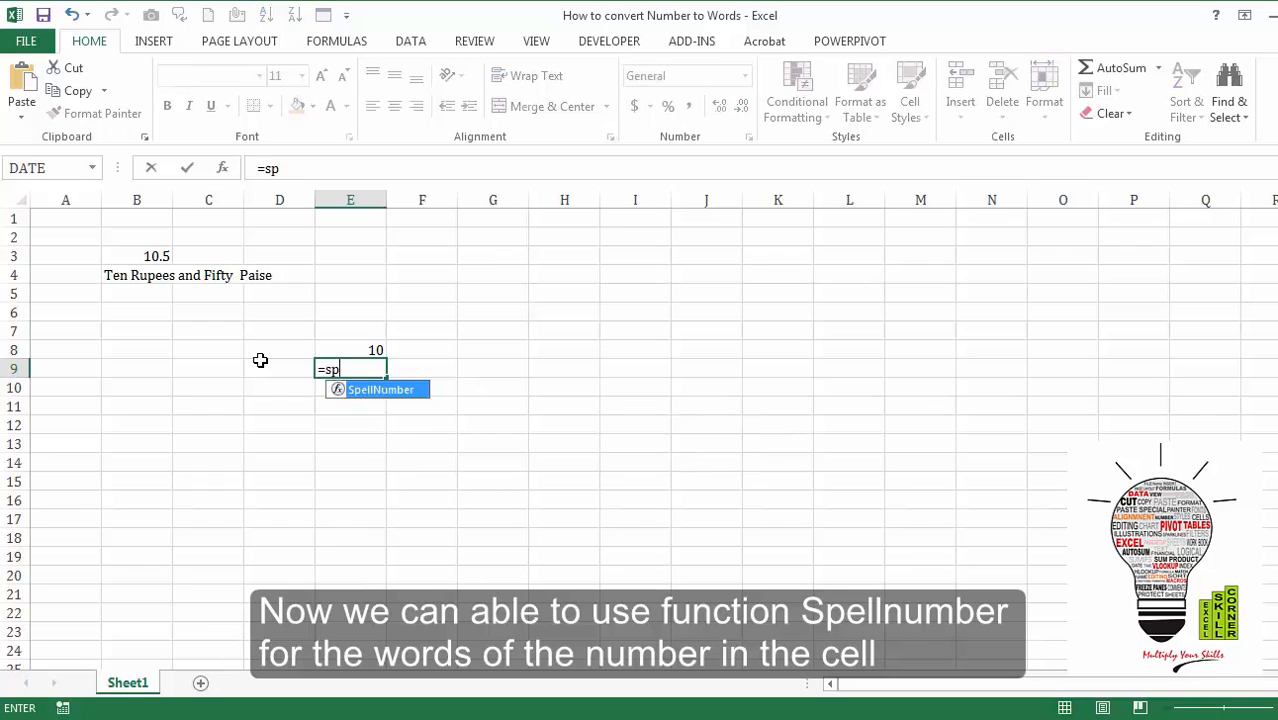
double_click(381, 389)
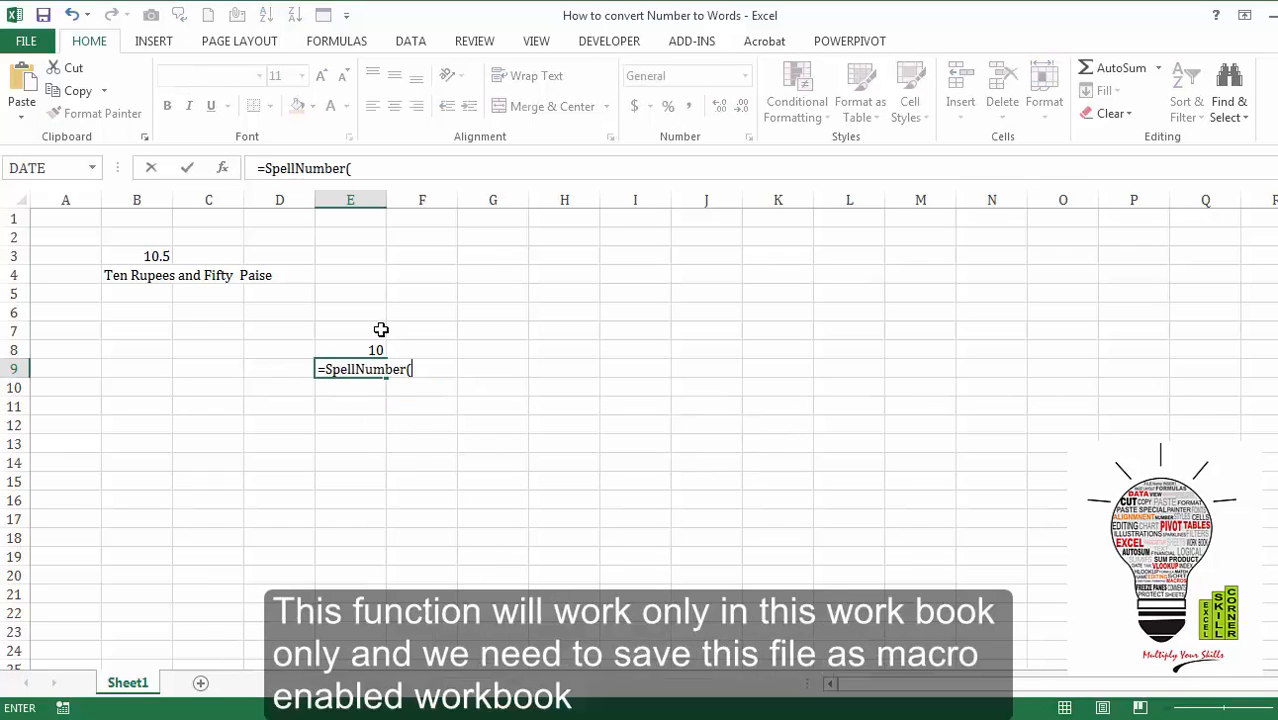
click(372, 346)
key(Return)
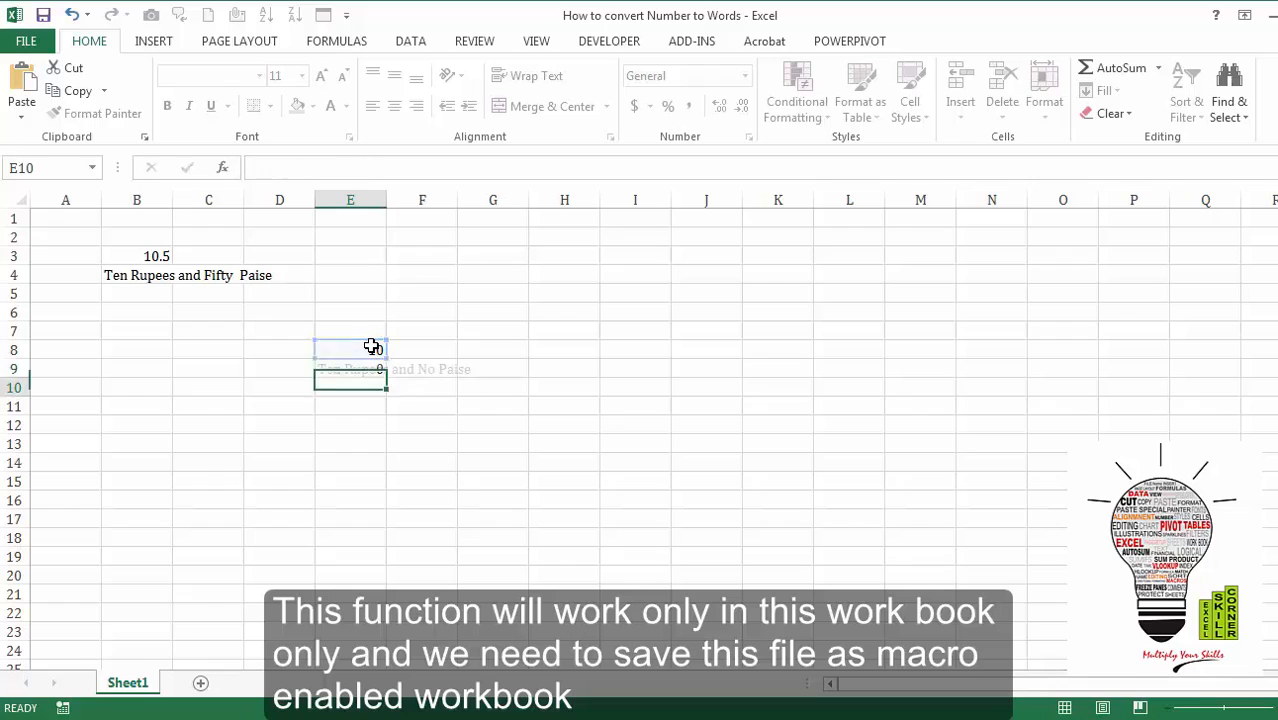
Add three new worksheets to the workbook
click(201, 683)
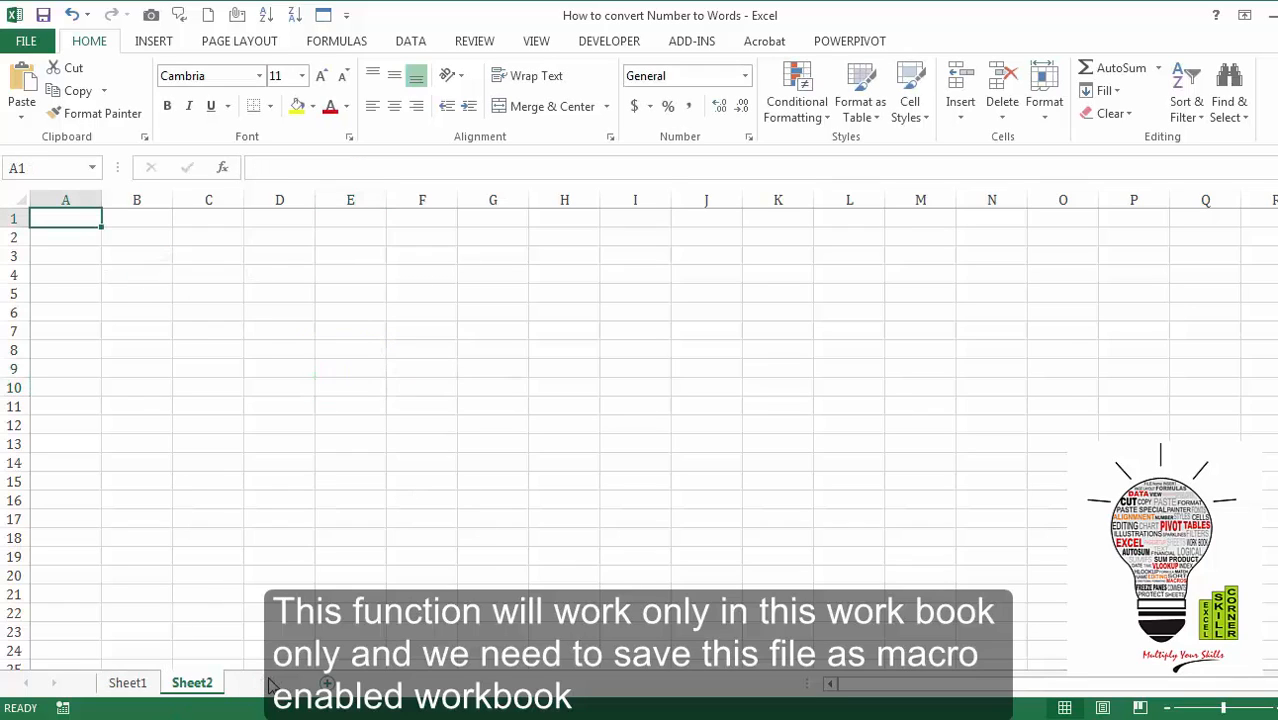
click(266, 683)
click(330, 683)
Enter 10 in cell D9 of Sheet4 and replace it with 100
click(256, 370)
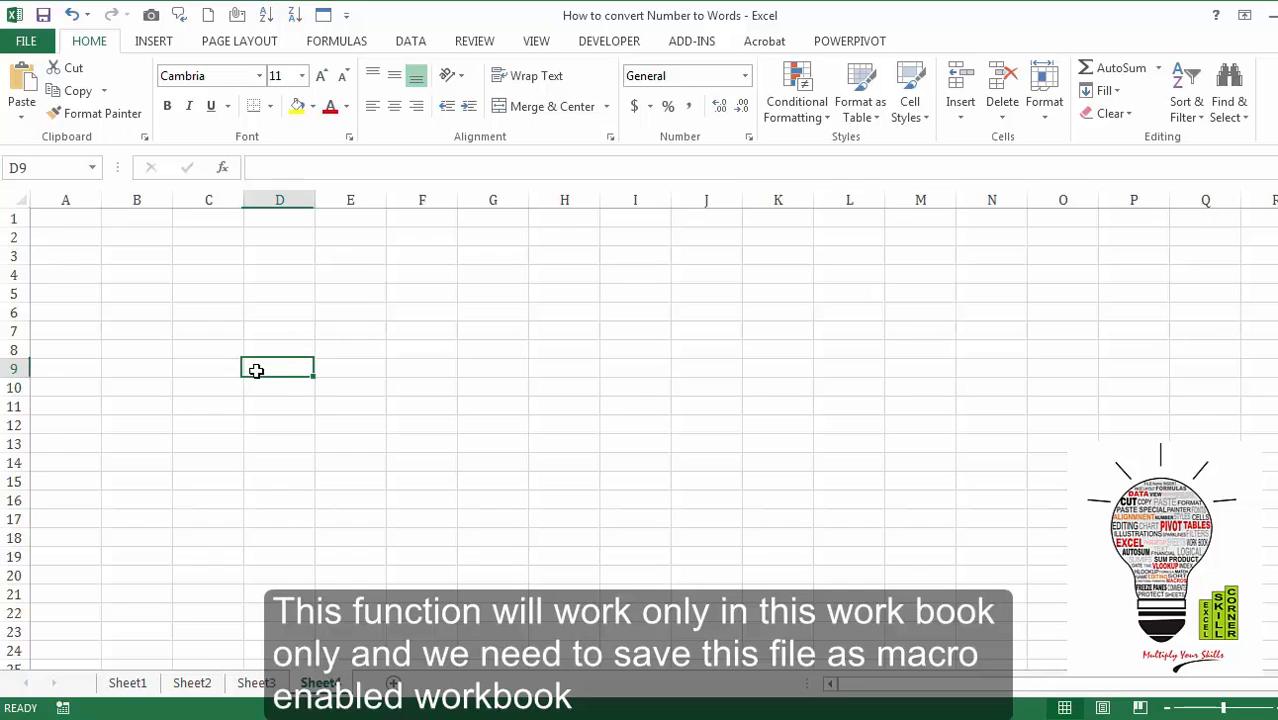
text(10)
key(Right)
key(Up)
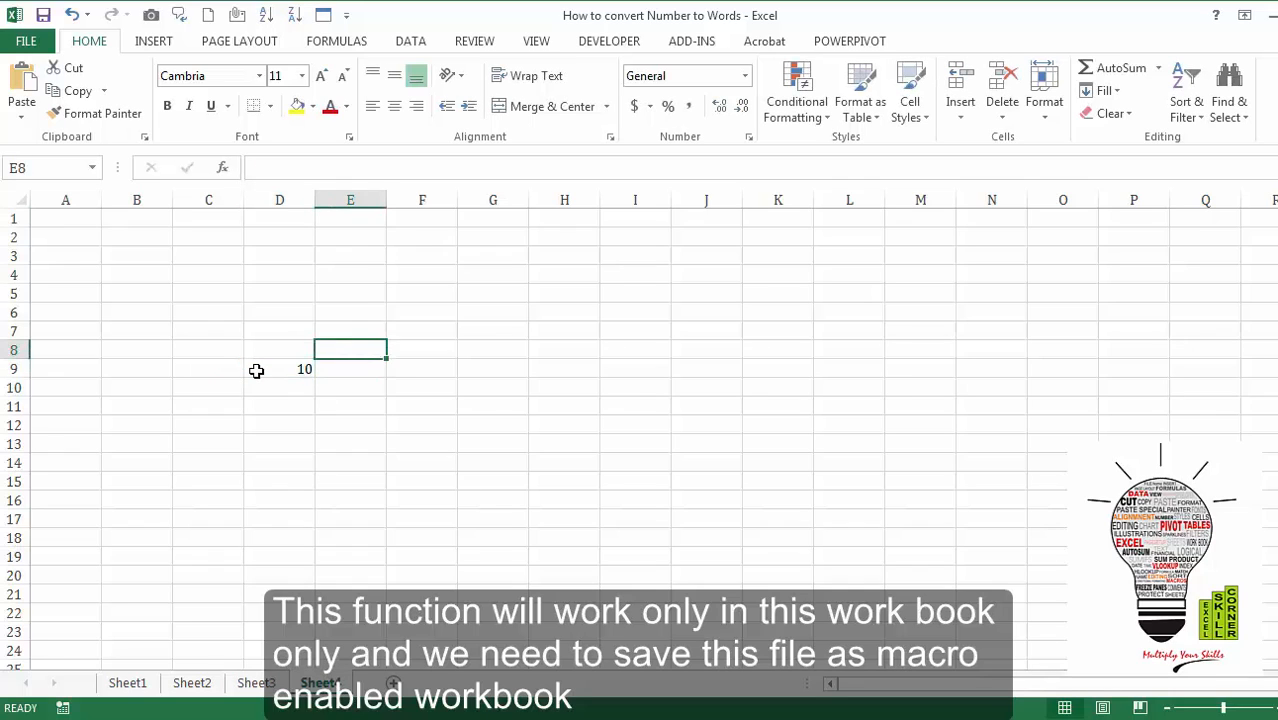
key(Down)
key(Left)
text(100)
key(Right)
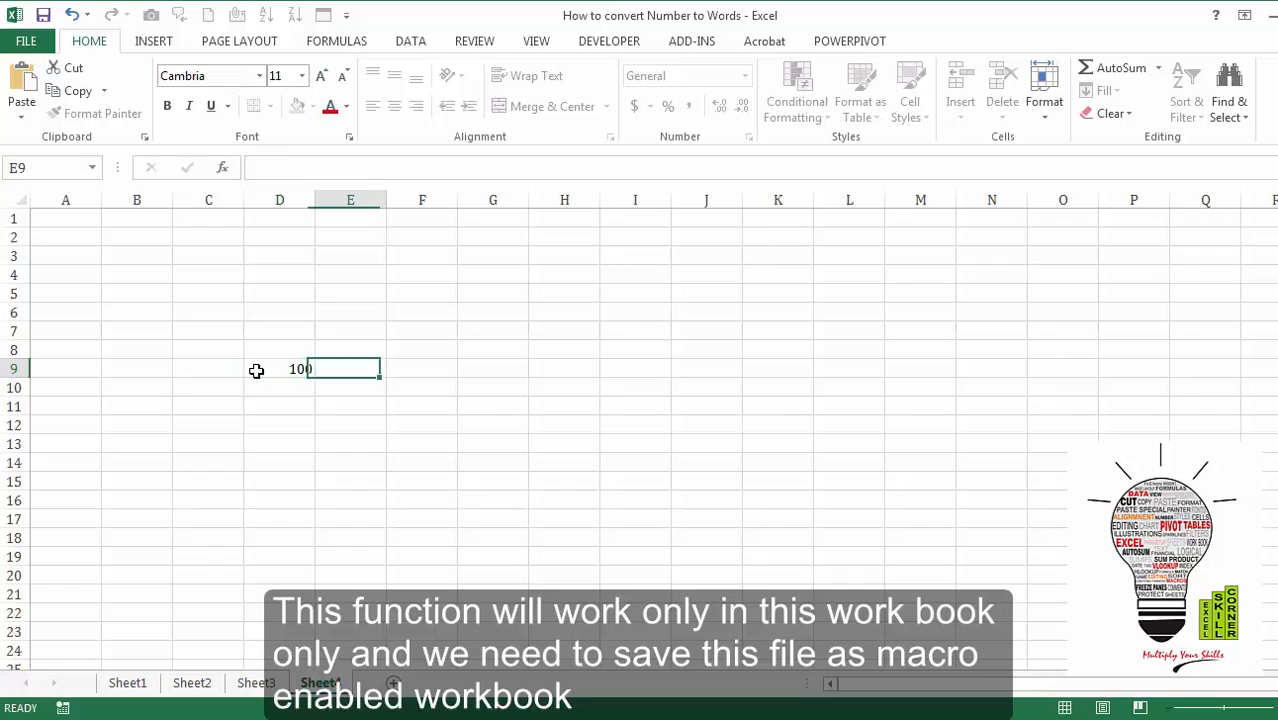
Enter a SpellNumber formula in cell E7 of Sheet4 that refers to cell D9
key(Up)
key(Up)
text(=spe)
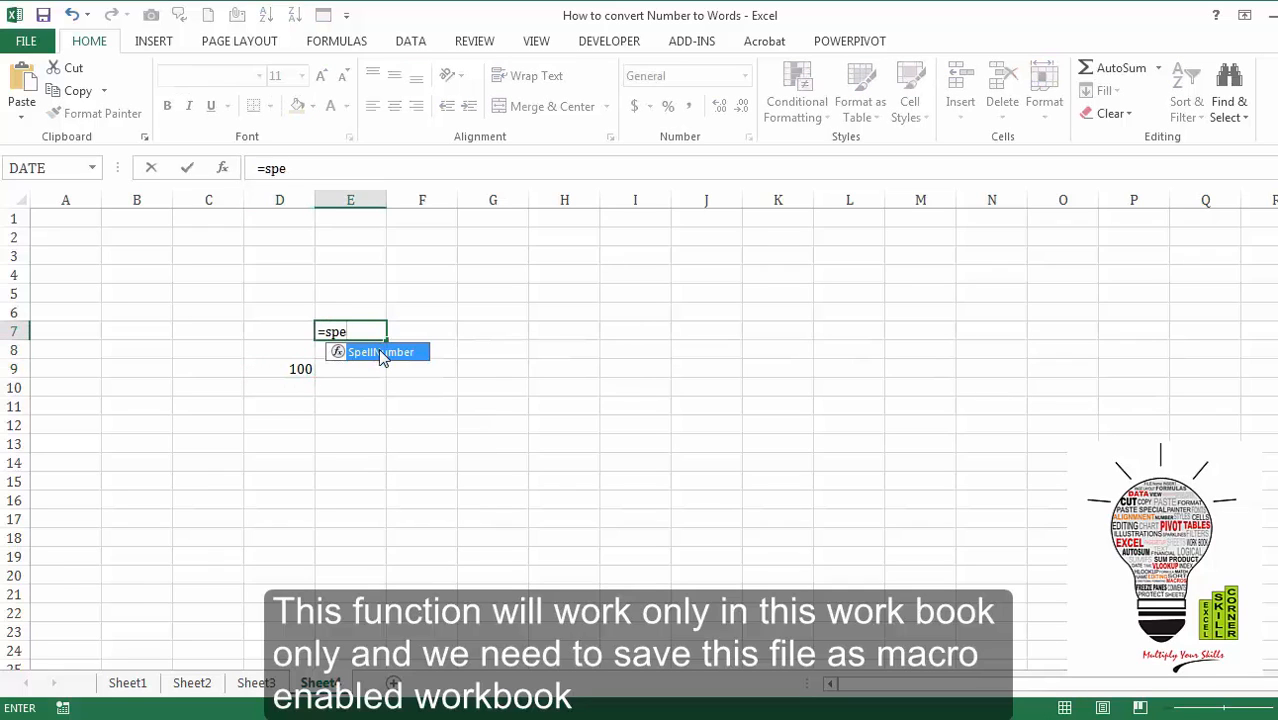
double_click(381, 352)
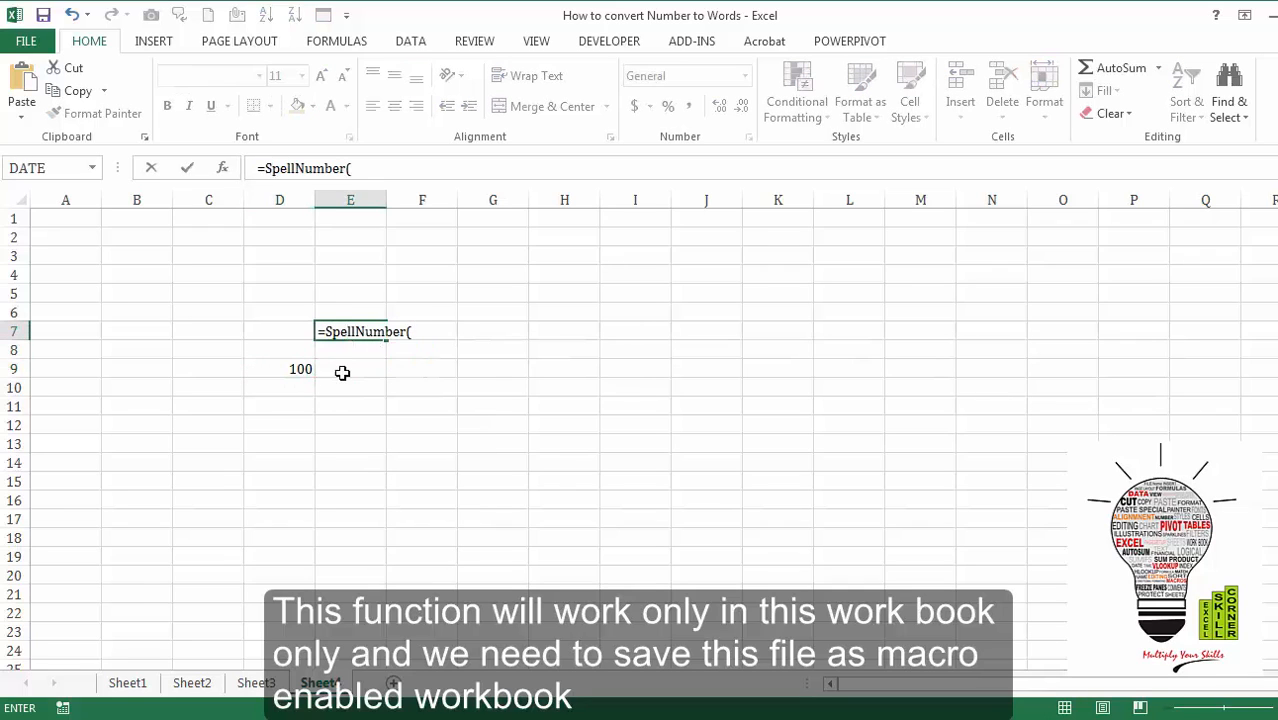
click(296, 369)
text())
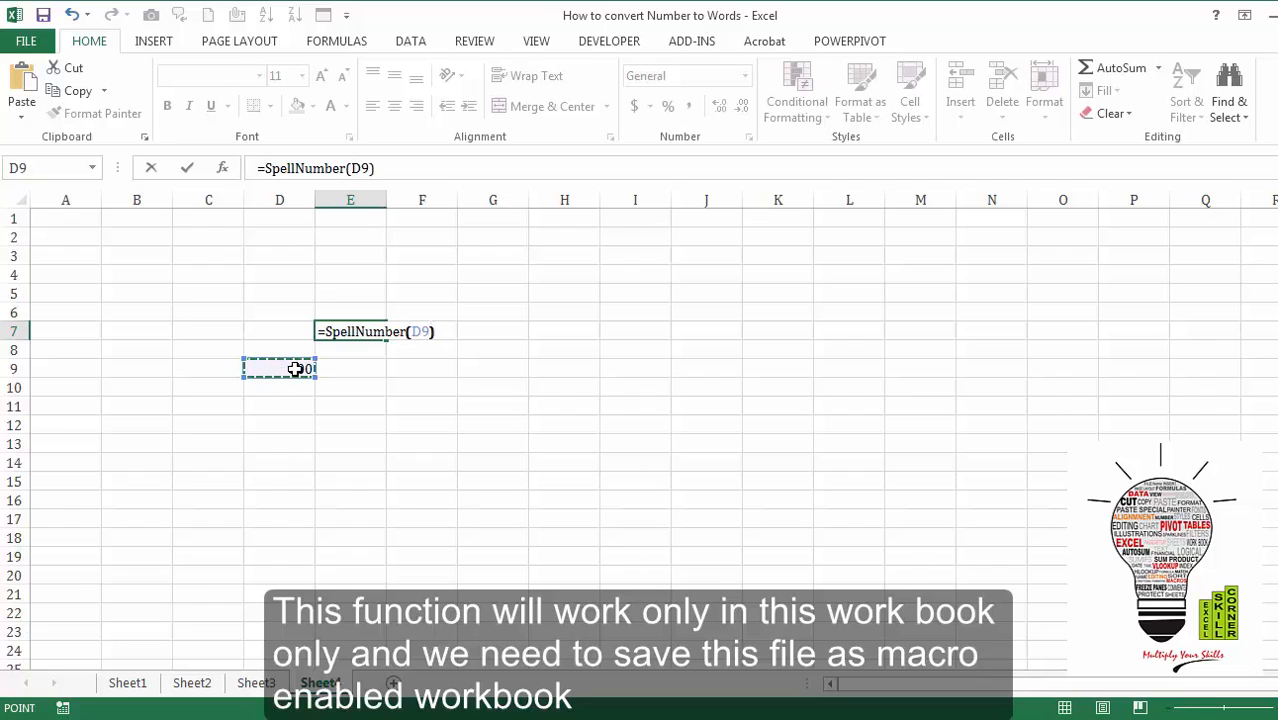
key(Return)
key(Up)
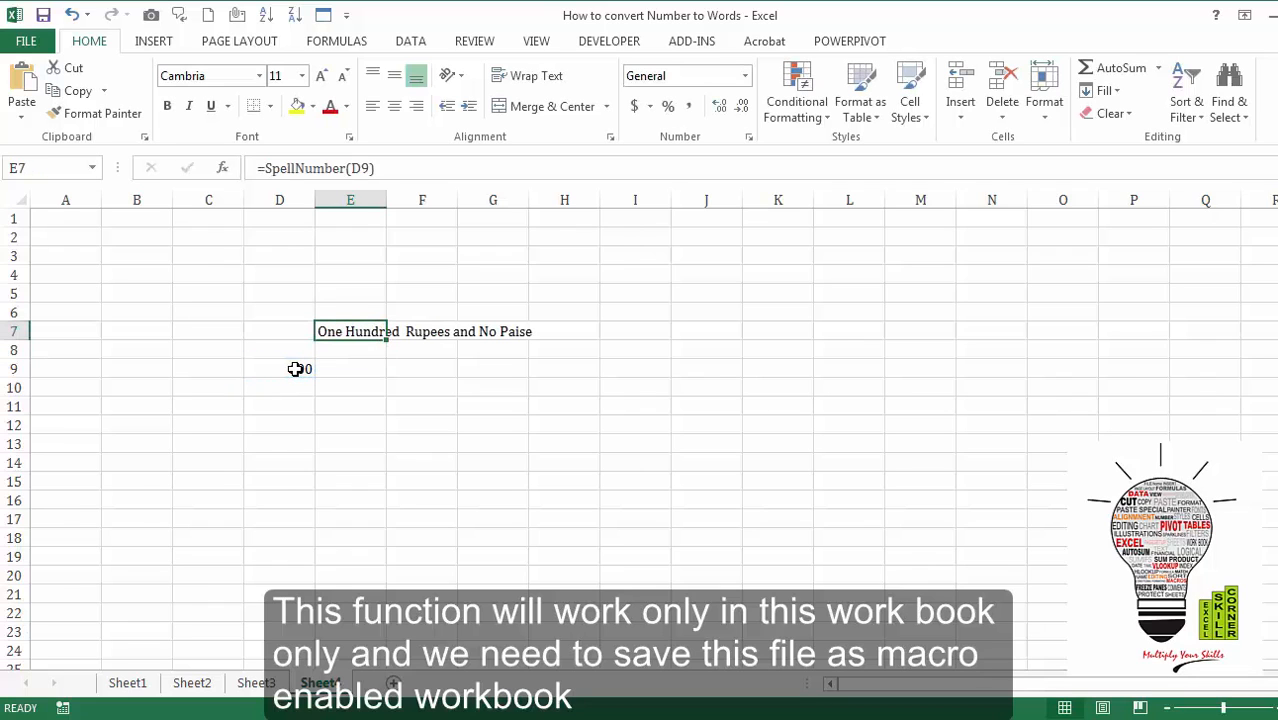
Create a new blank workbook and enter 10 in cell C4 of its first sheet
key(ctrl+n)
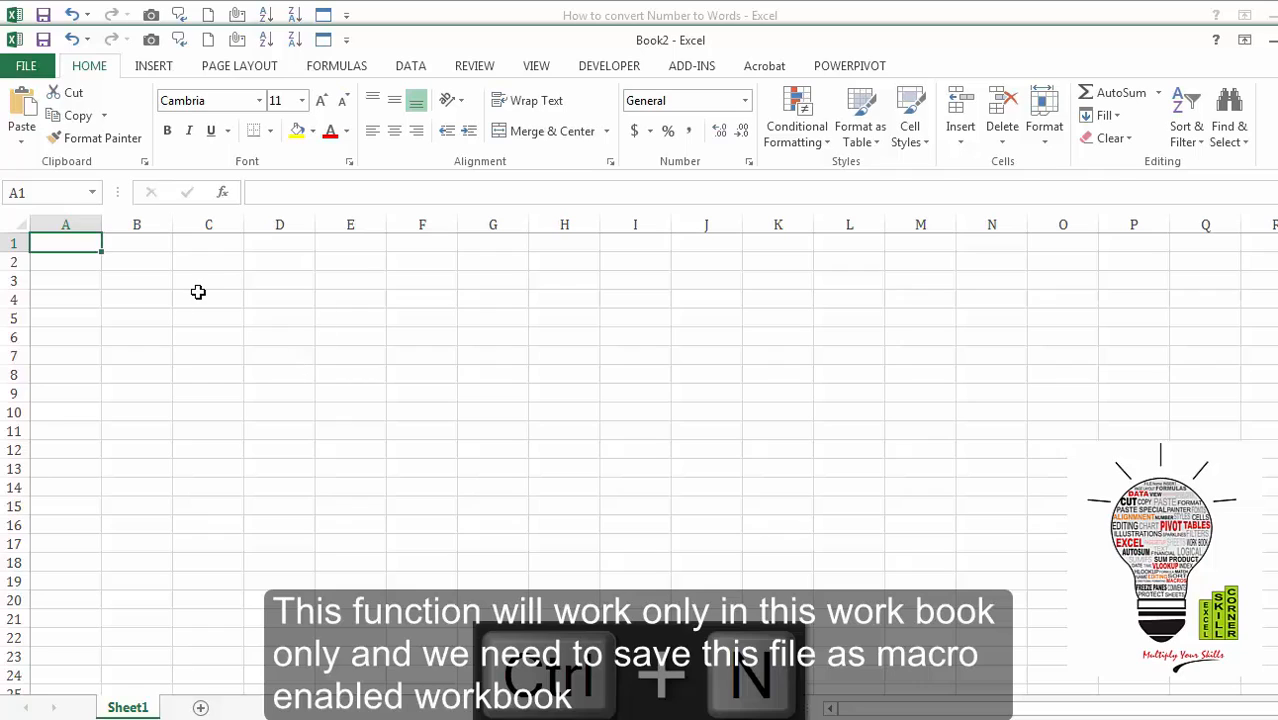
click(198, 292)
text(10)
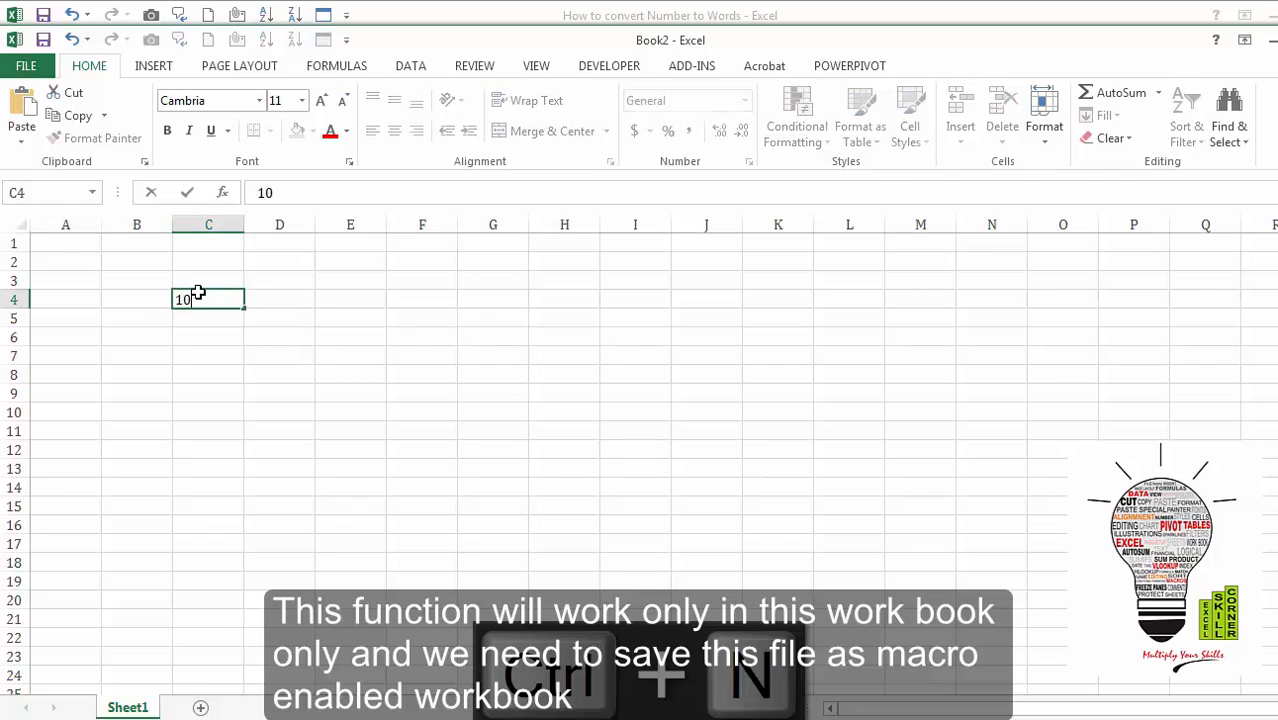
key(Return)
Try a SpellNumber formula in cell C5 of the new workbook and return to the How to convert Number to Words workbook
text(=sp)
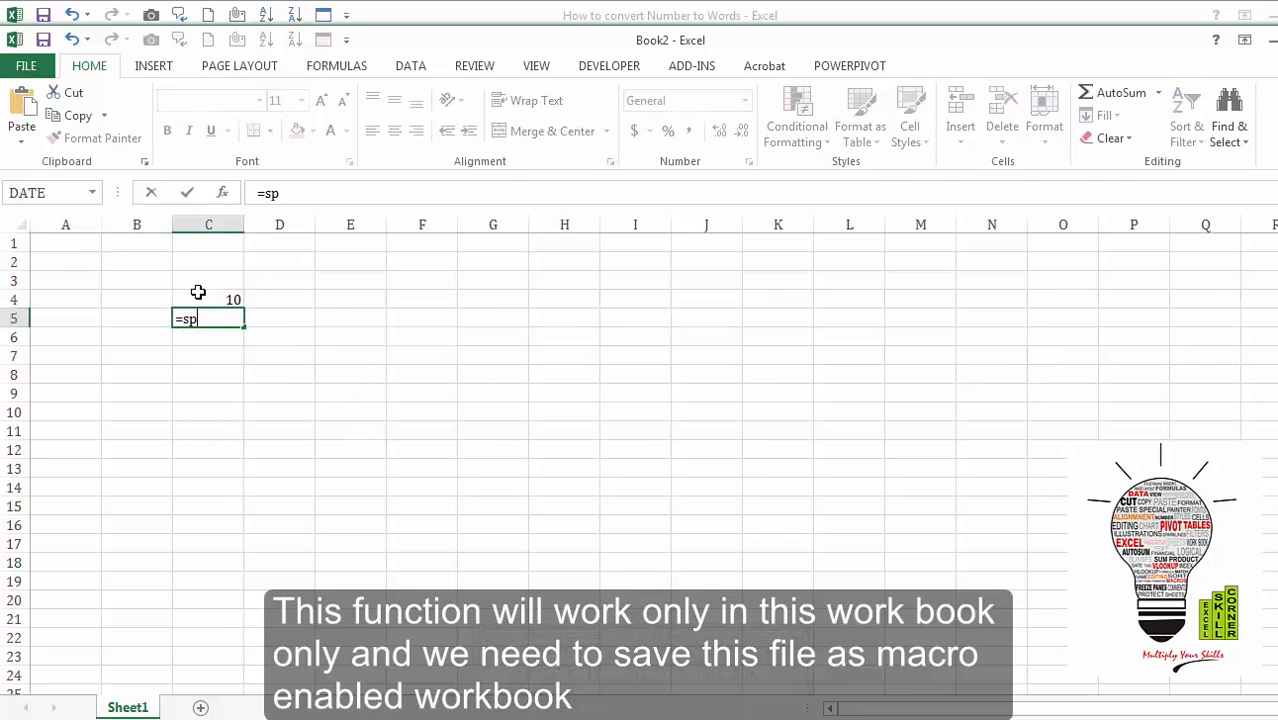
text(ell)
key(alt+Tab)
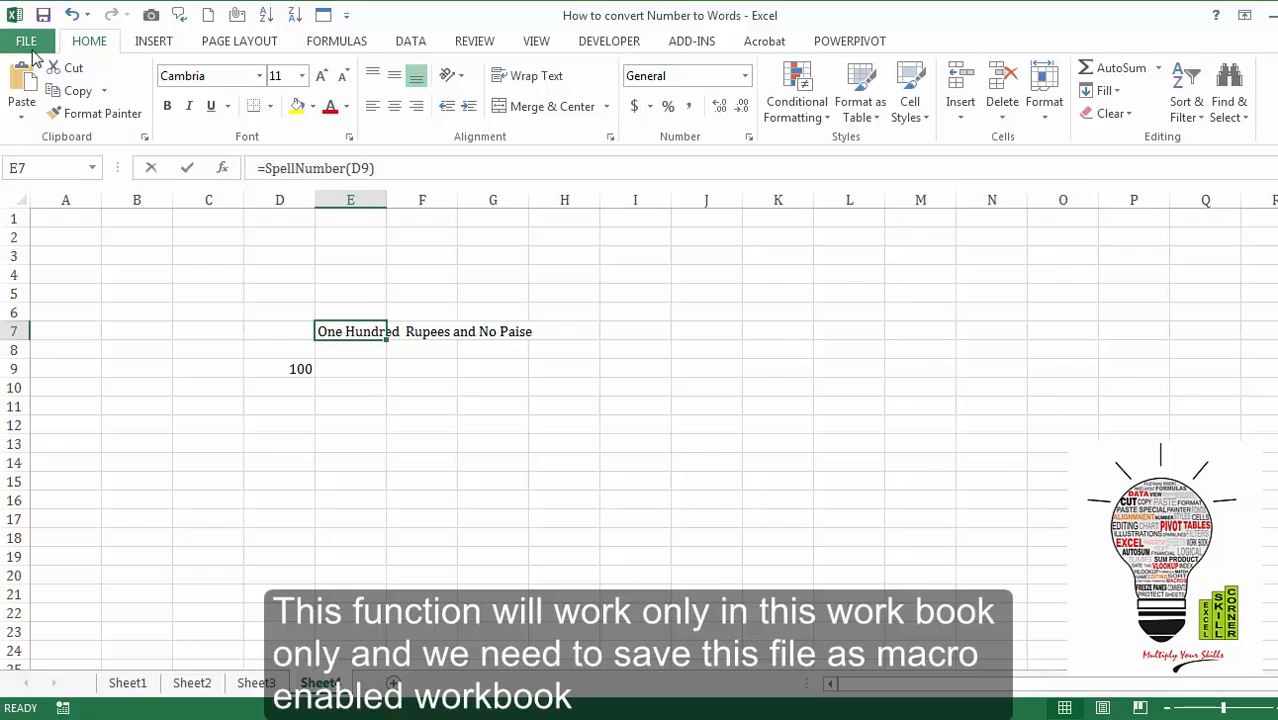
Save the workbook to the Desktop as an Excel Macro-Enabled Workbook named How to convert Number to Words
click(28, 44)
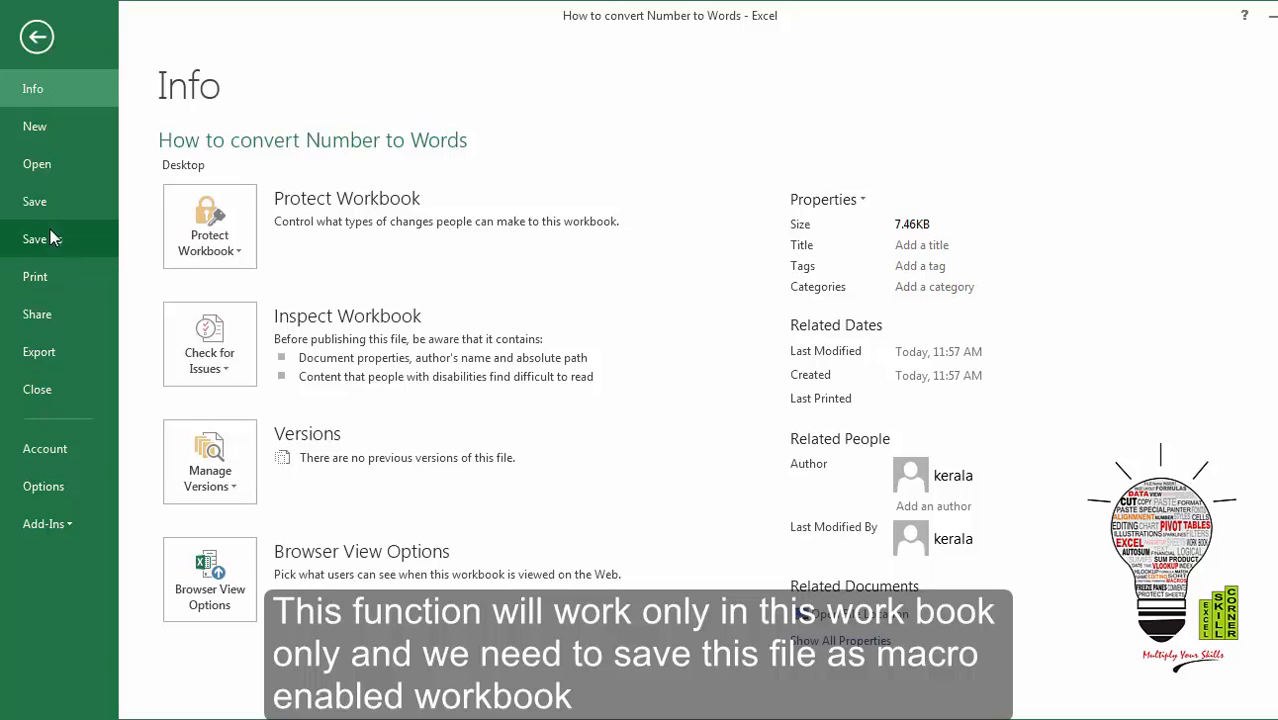
click(50, 236)
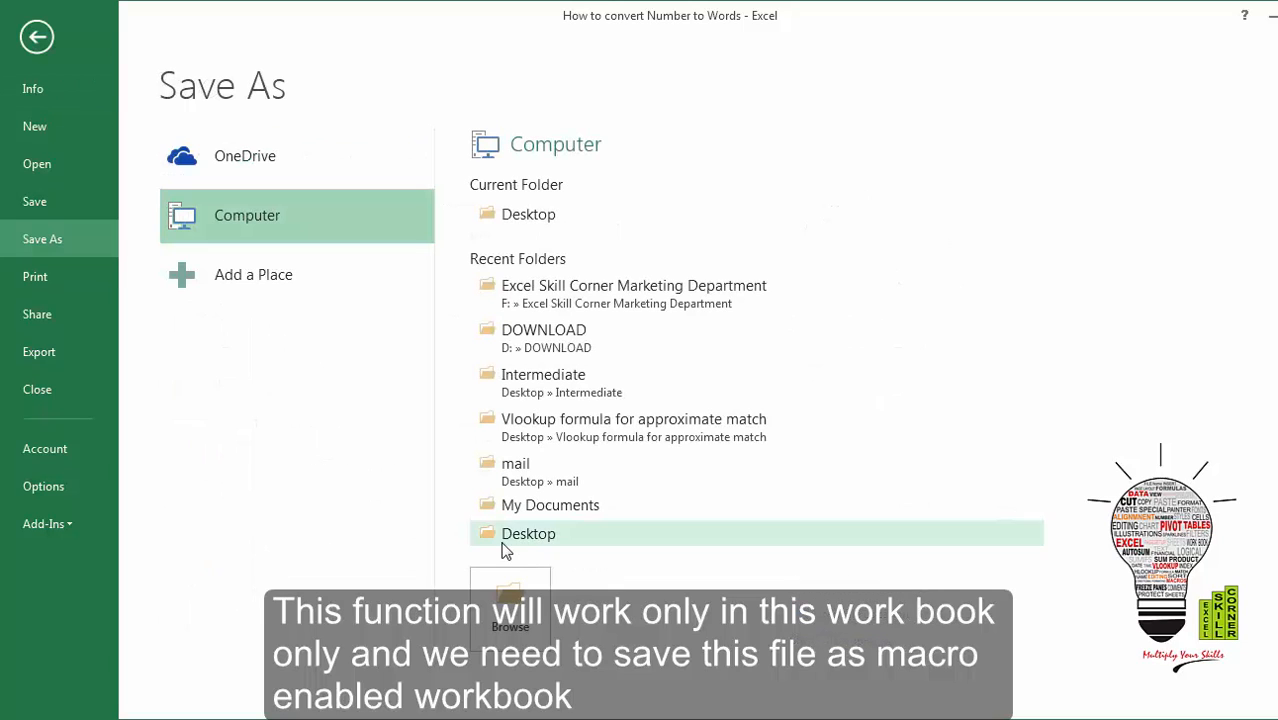
click(503, 592)
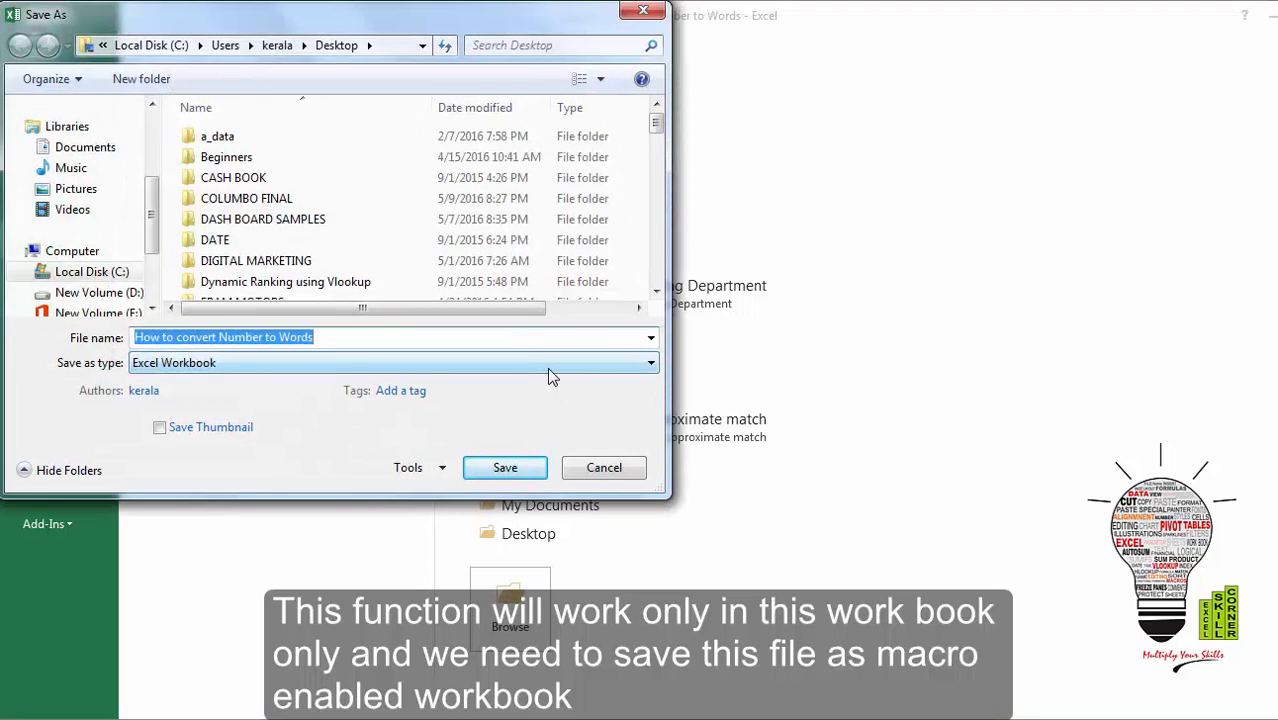
click(548, 368)
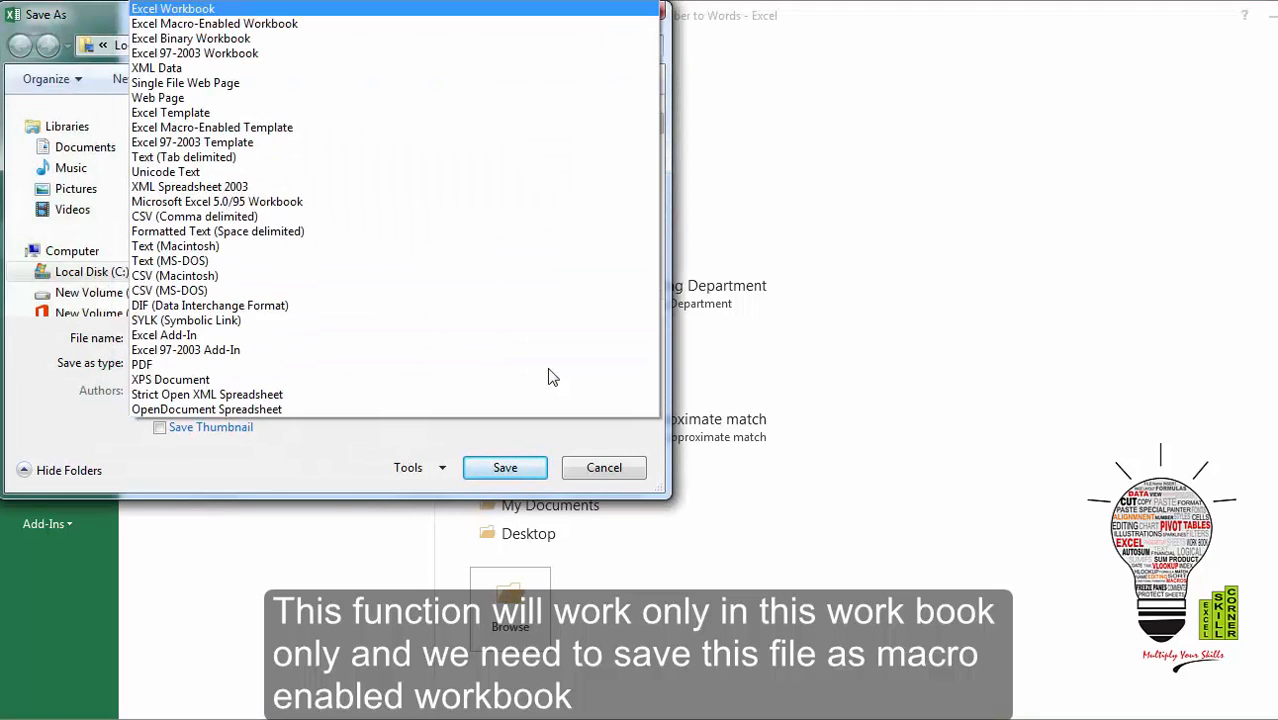
click(423, 37)
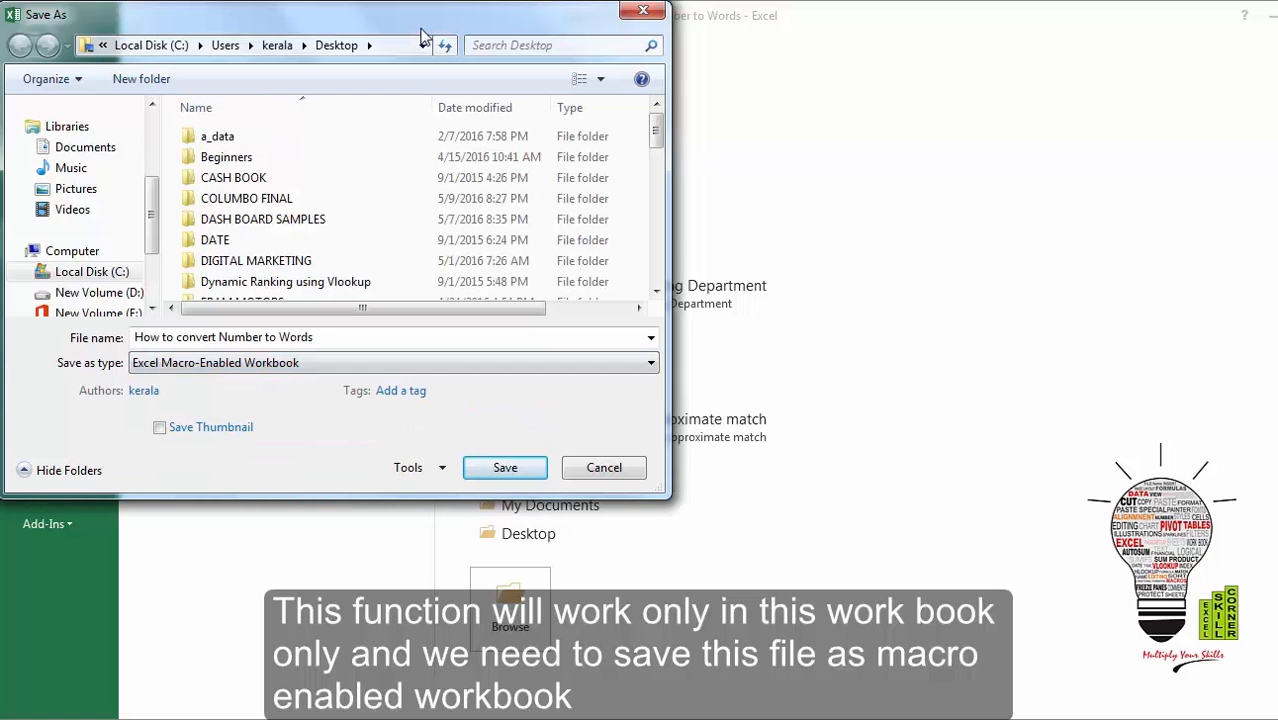
click(495, 470)
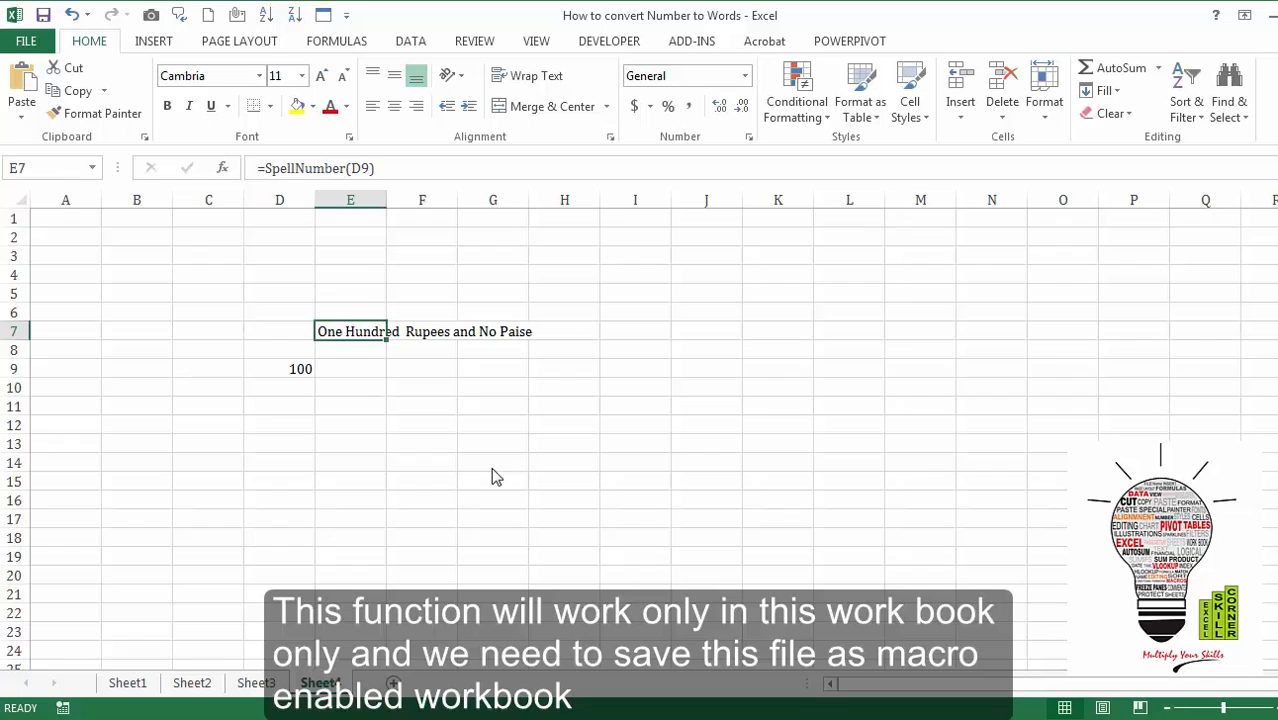
Reopen the saved macro-enabled workbook with its macros enabled
click(705, 404)
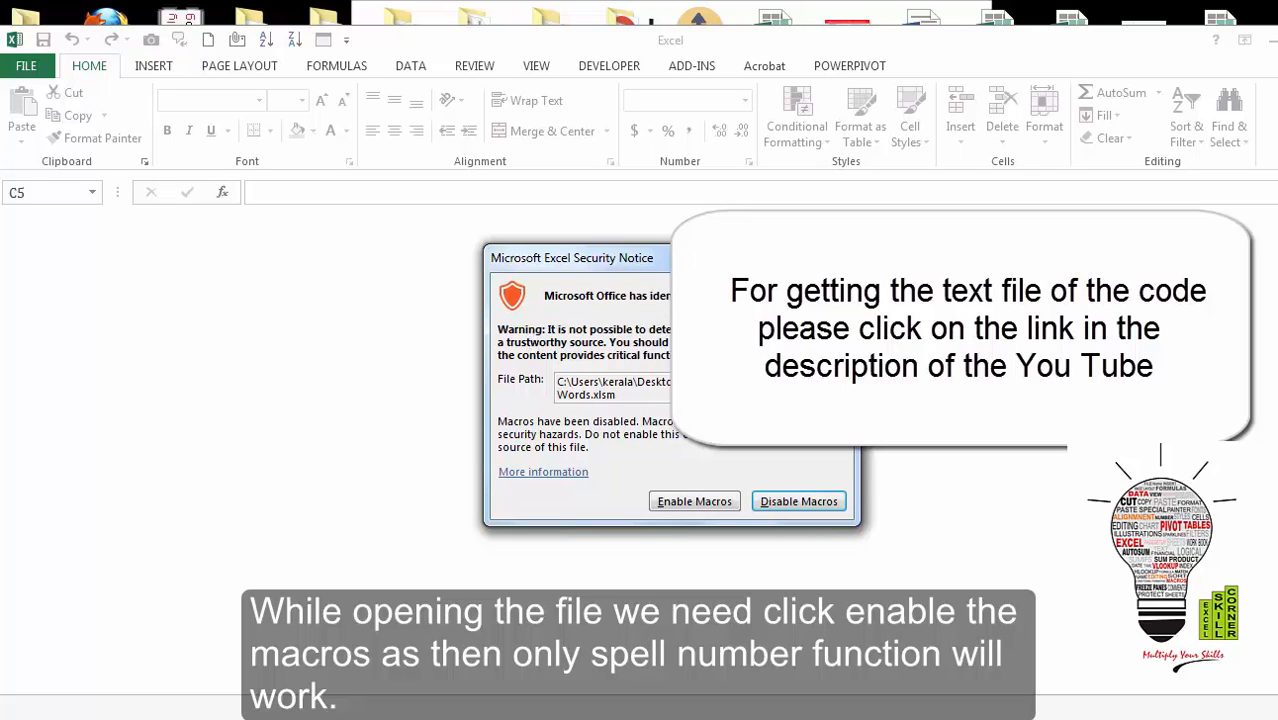
click(690, 502)
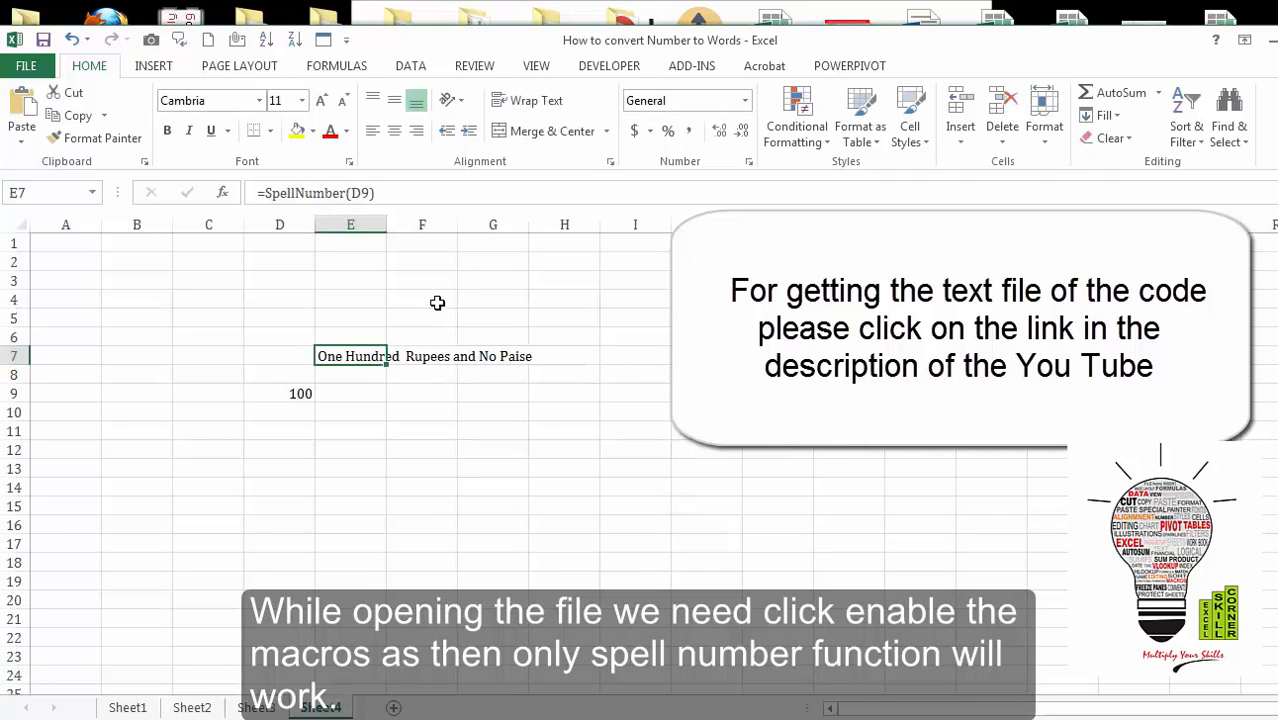
Enter 10 in cell E3 of Sheet4 as another number to convert
click(371, 277)
text(10)
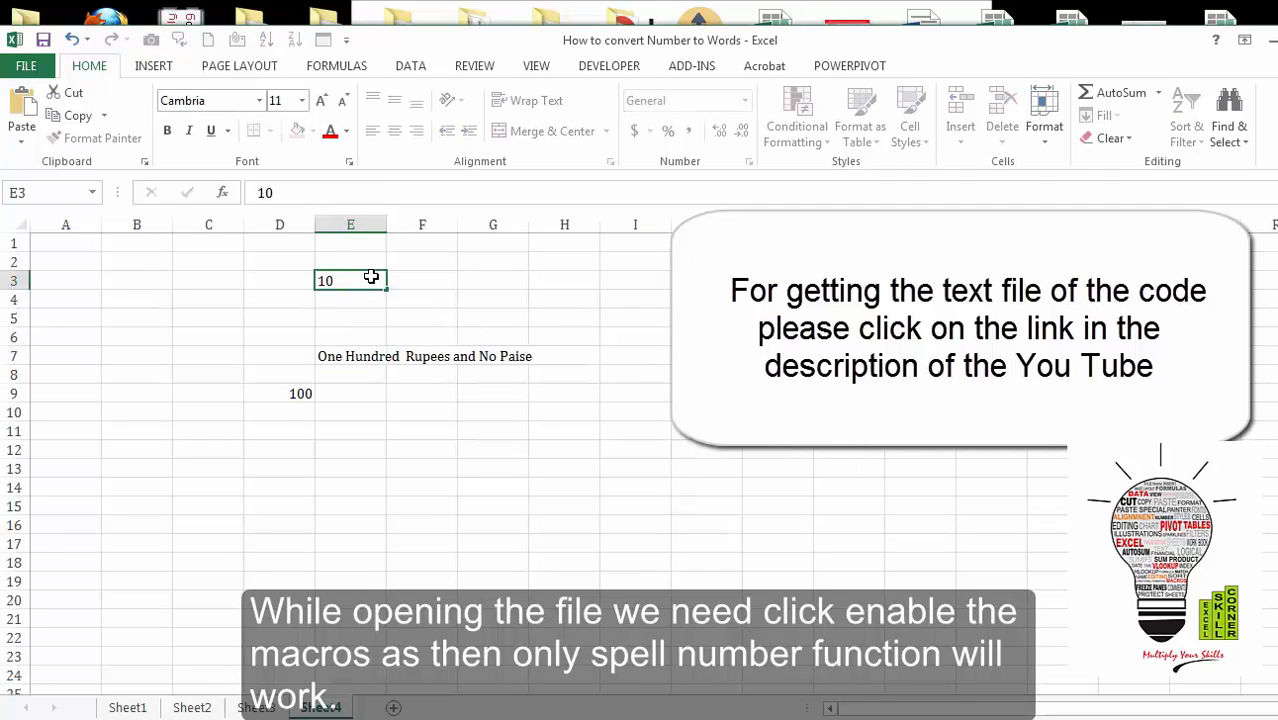
key(Return)
Enter a SpellNumber formula in cell E4 of Sheet4 that refers to cell E3
text(+spe)
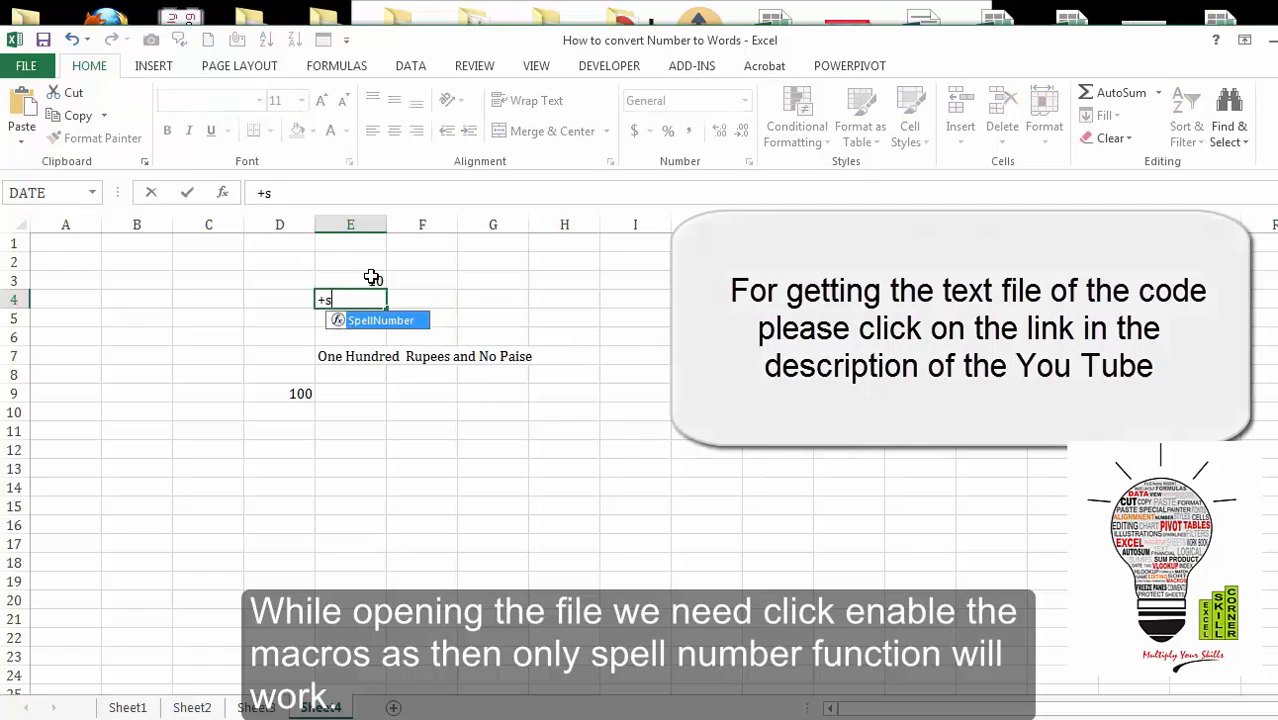
double_click(380, 320)
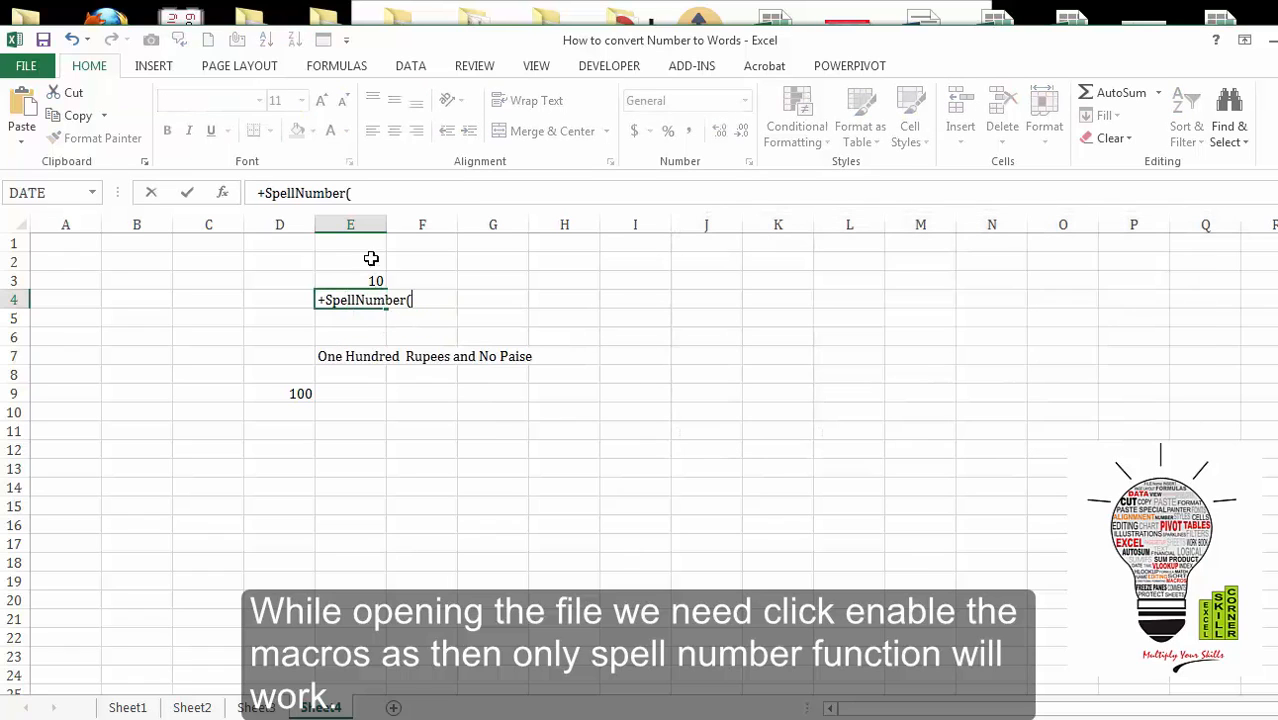
click(368, 278)
text())
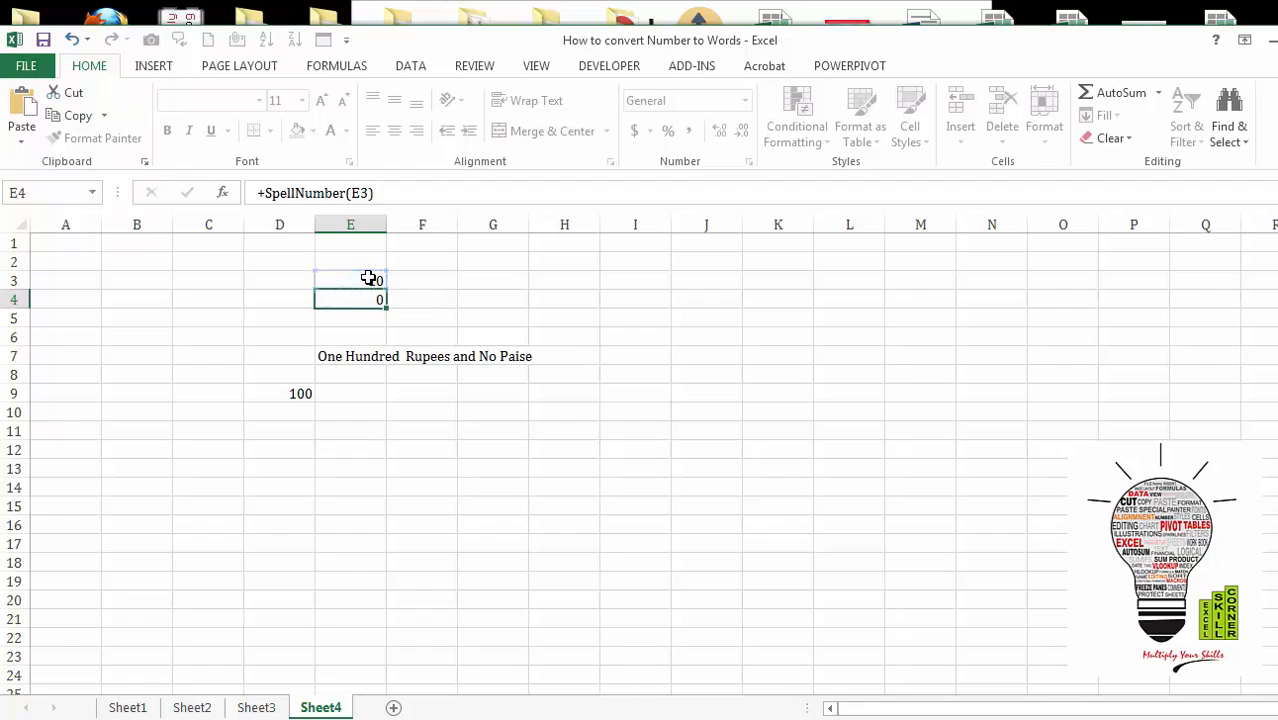
key(Return)
key(Up)
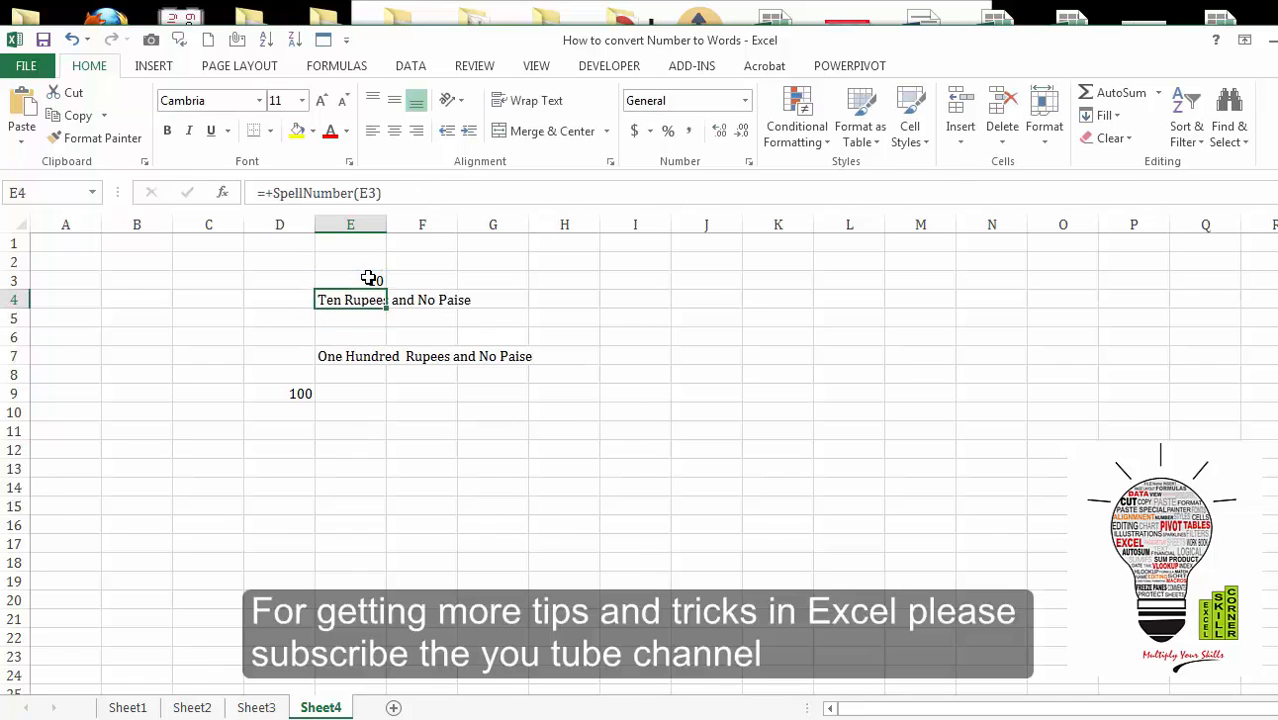